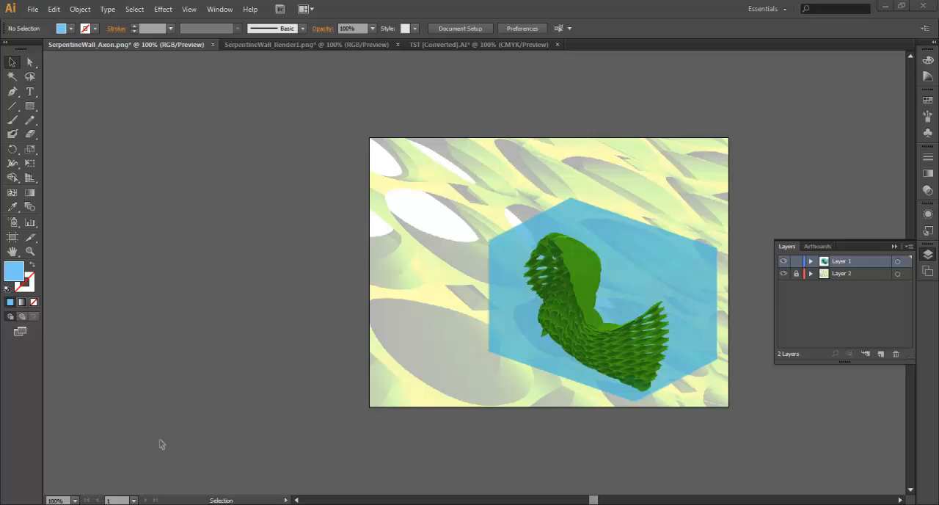
Switch to Rhinoceros and delete the selected open curves on the serpentine wall.
{"action": "key", "text": "alt+Tab"}
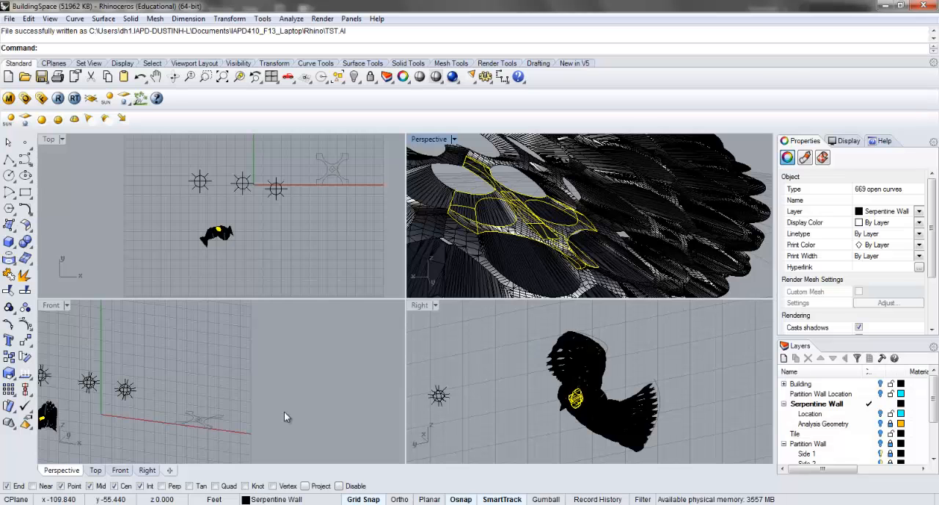
{"action": "key", "text": "Delete"}
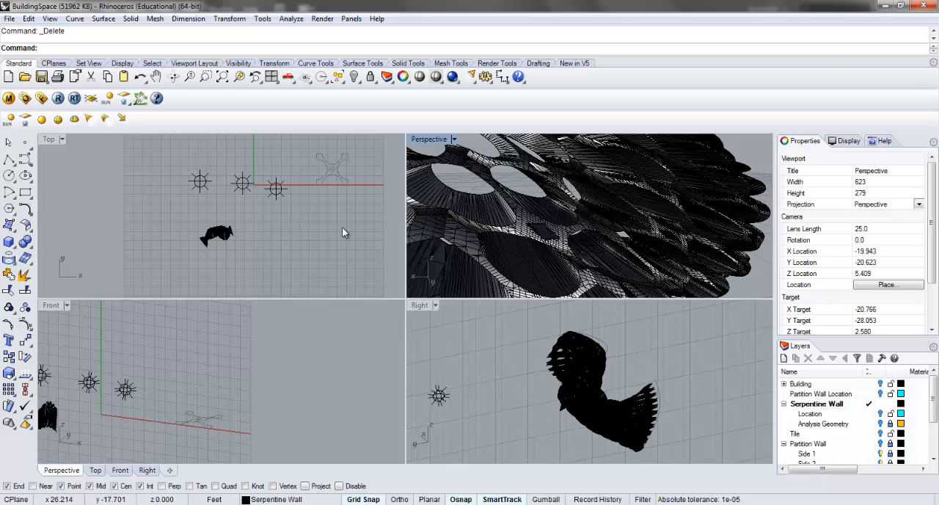
Show the Location layer in the maximised Right view and examine the bounding box's material settings, including transparency.
{"action": "left_click", "coordinate": [419, 304]}
{"action": "double_click", "coordinate": [419, 305]}
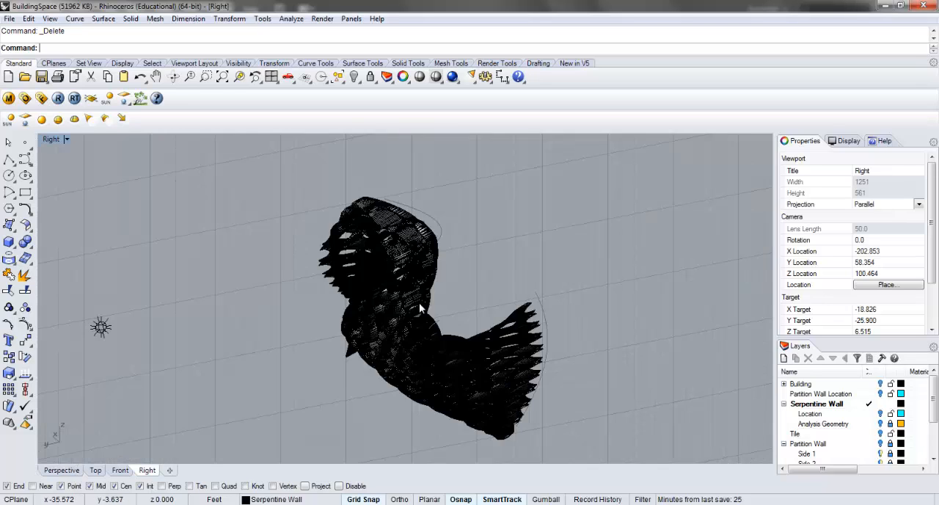
{"action": "left_click", "coordinate": [880, 414]}
{"action": "left_click", "coordinate": [880, 415]}
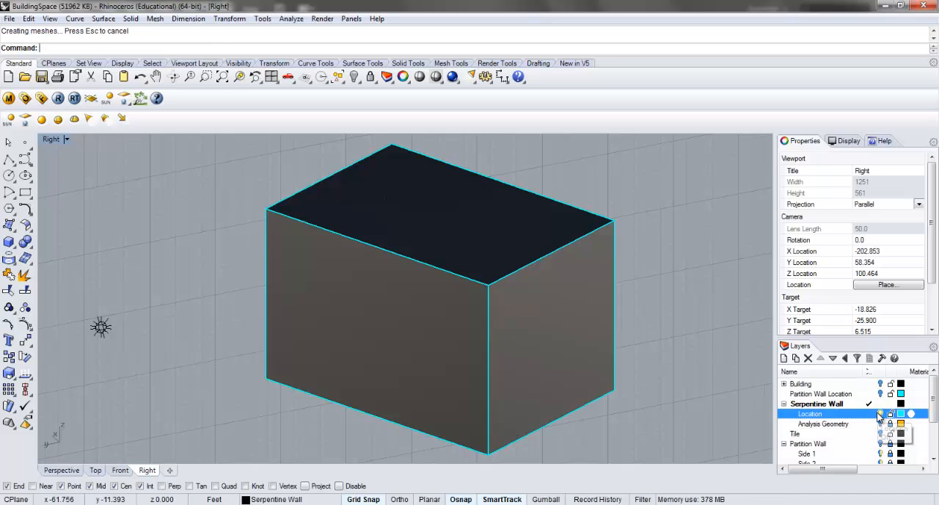
{"action": "left_click", "coordinate": [618, 228]}
{"action": "left_click", "coordinate": [805, 157]}
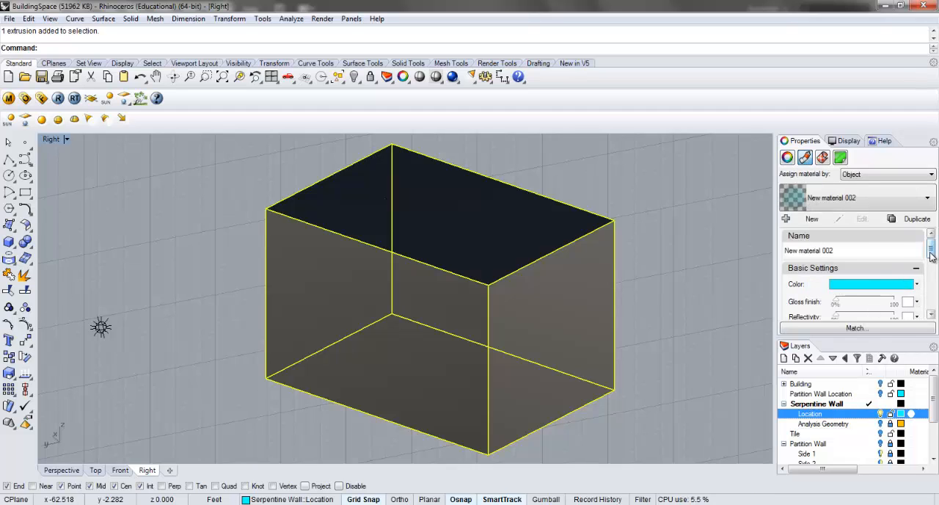
{"action": "left_click_drag", "start_coordinate": [932, 252], "coordinate": [934, 268]}
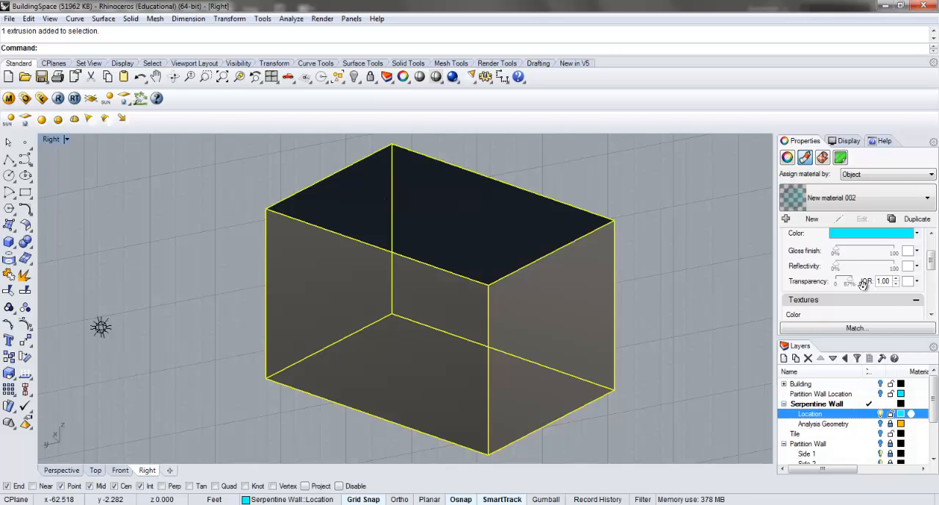
Hide the Location layer and examine the material settings of one mesh tile on the serpentine wall.
{"action": "left_click", "coordinate": [880, 414]}
{"action": "left_click", "coordinate": [507, 339]}
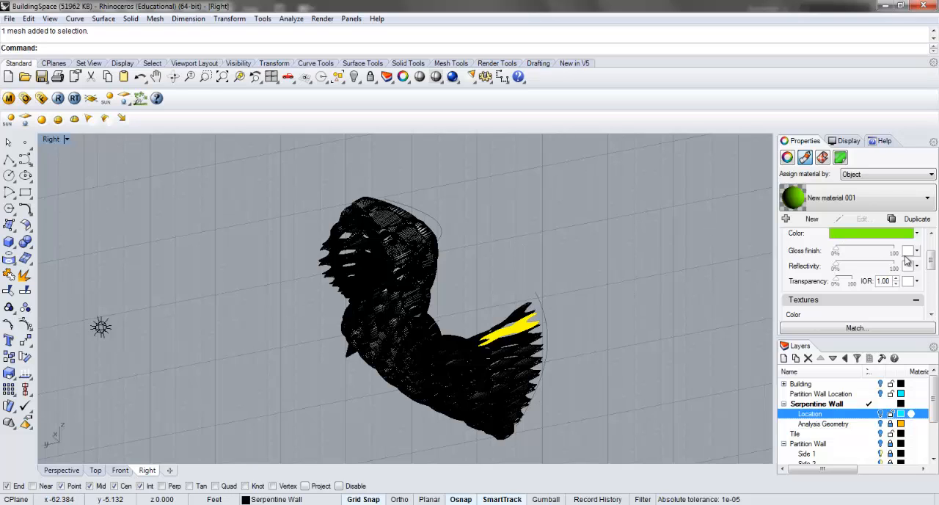
{"action": "scroll", "coordinate": [932, 265], "scroll_direction": "up", "scroll_amount": 1}
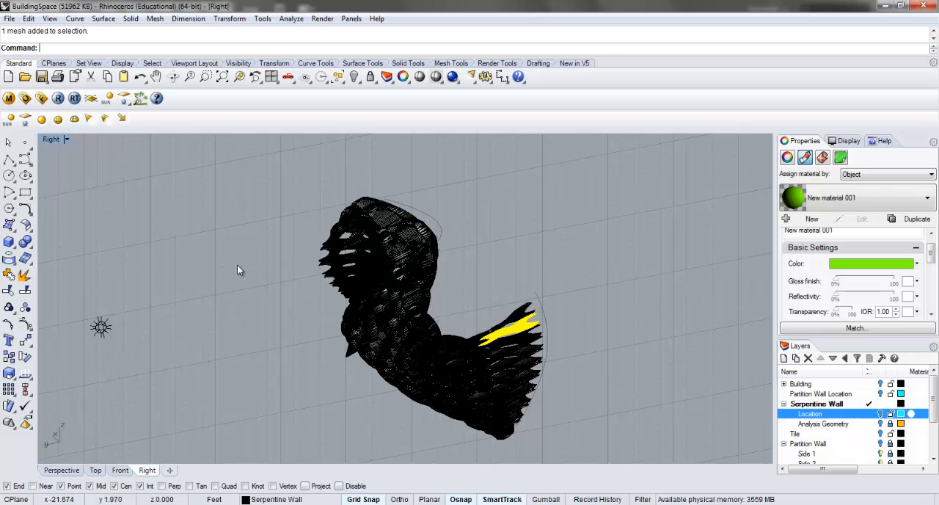
Return to the four-view layout and delete the three point lights in the Top view.
{"action": "double_click", "coordinate": [51, 139]}
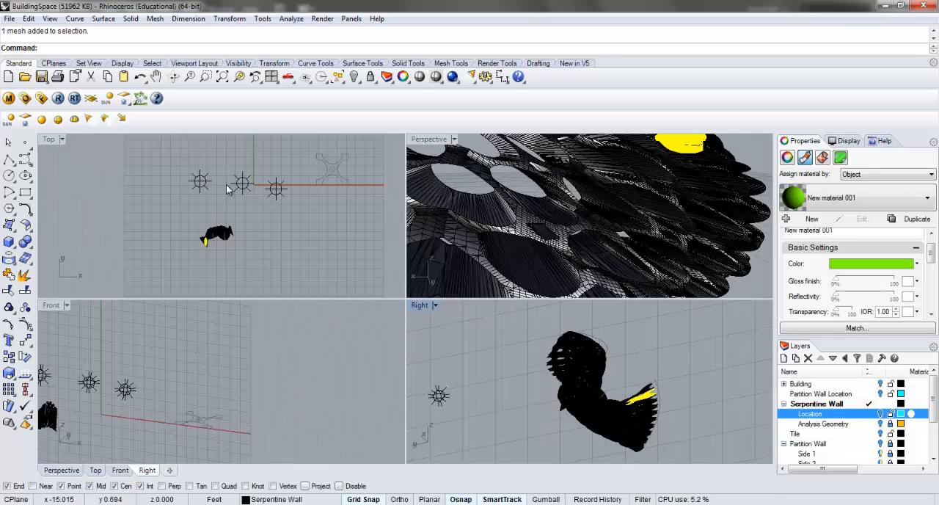
{"action": "left_click_drag", "start_coordinate": [298, 210], "coordinate": [165, 156]}
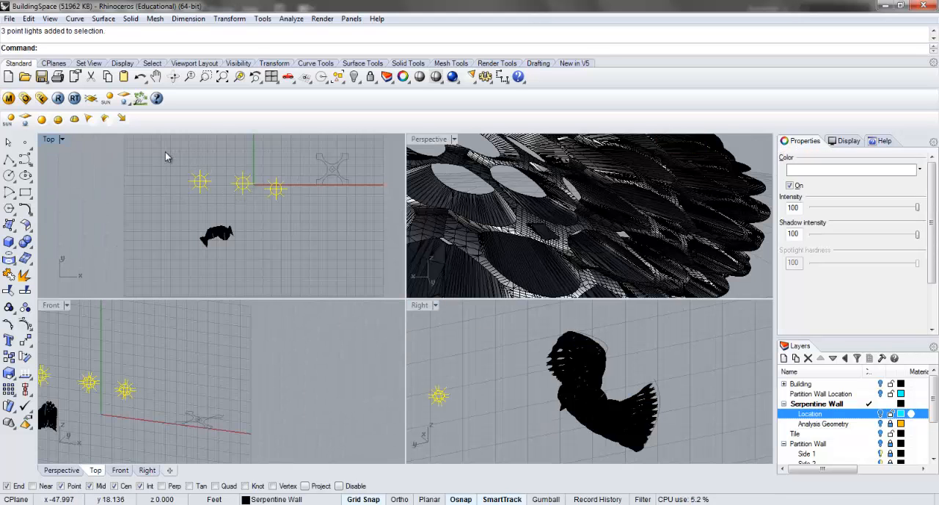
{"action": "key", "text": "Delete"}
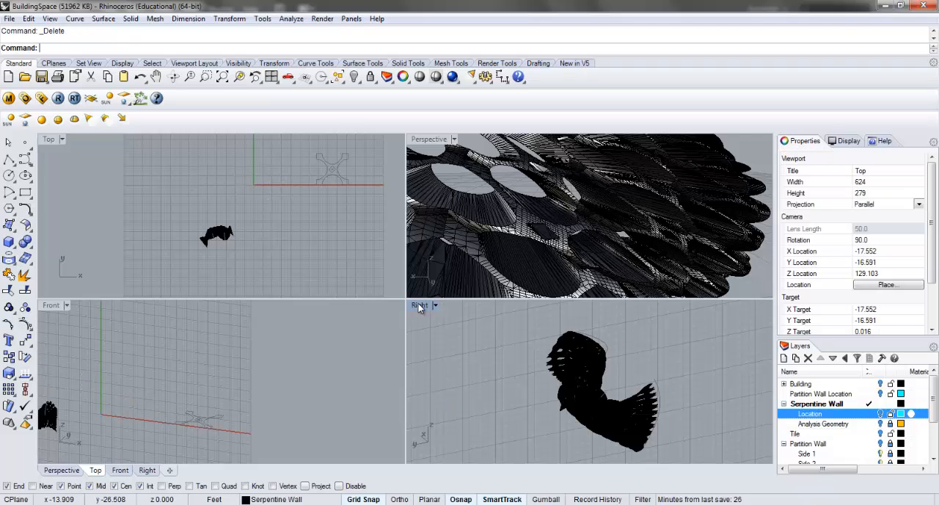
Maximise the Right view and turn the Location layer on.
{"action": "double_click", "coordinate": [419, 304]}
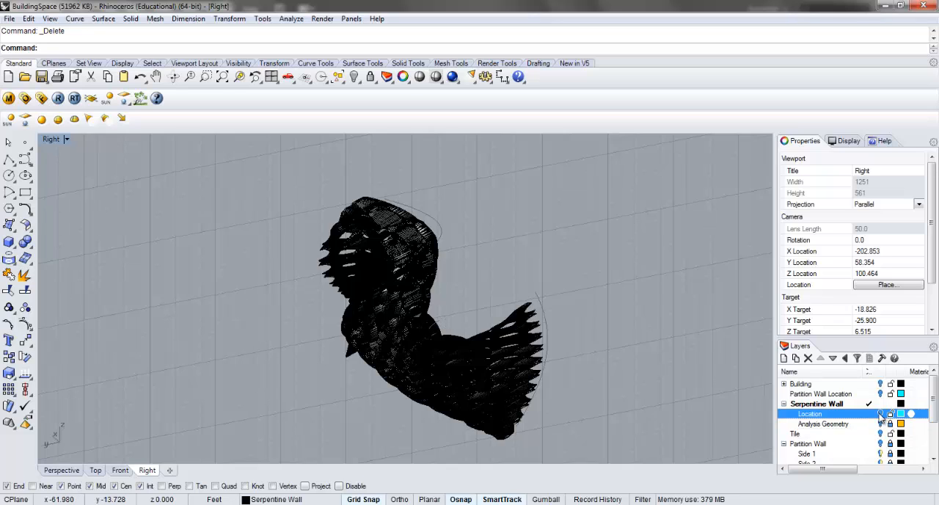
{"action": "left_click", "coordinate": [880, 414]}
{"action": "left_click", "coordinate": [322, 18]}
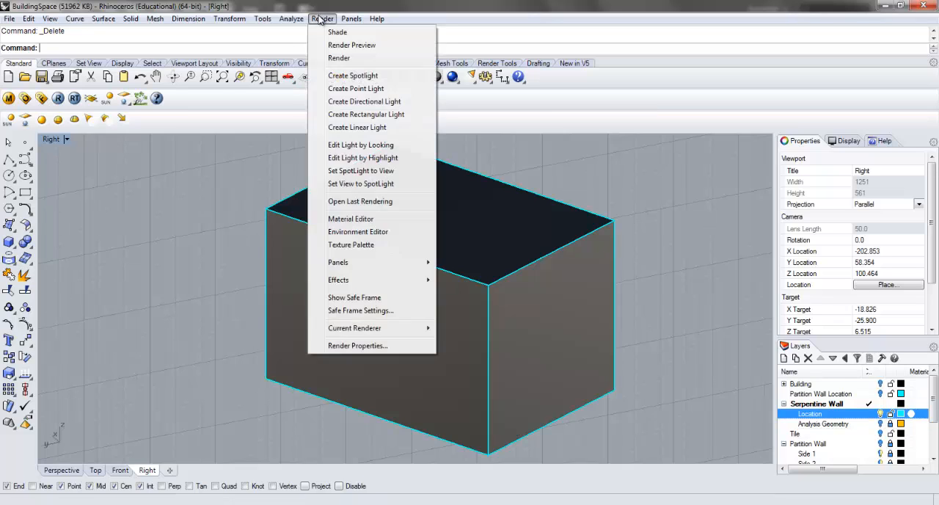
{"action": "left_click", "coordinate": [367, 345]}
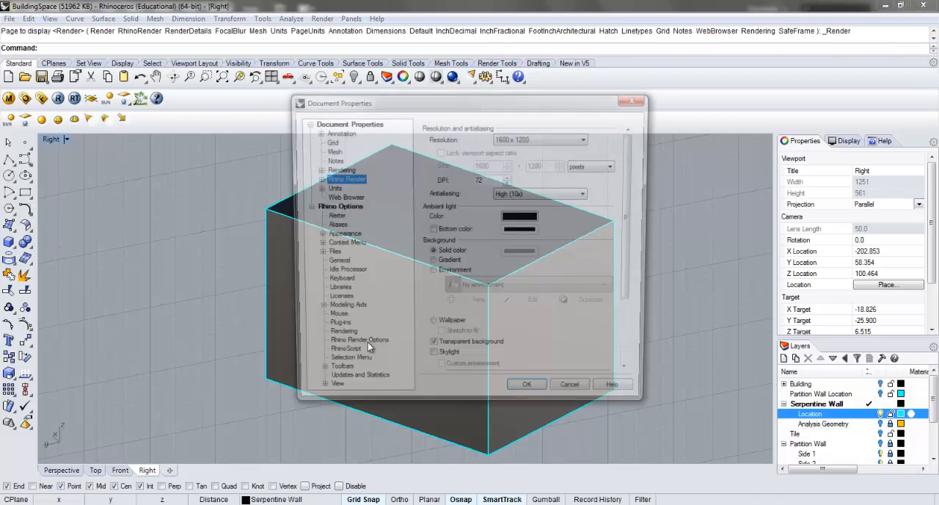
{"action": "left_click", "coordinate": [431, 361]}
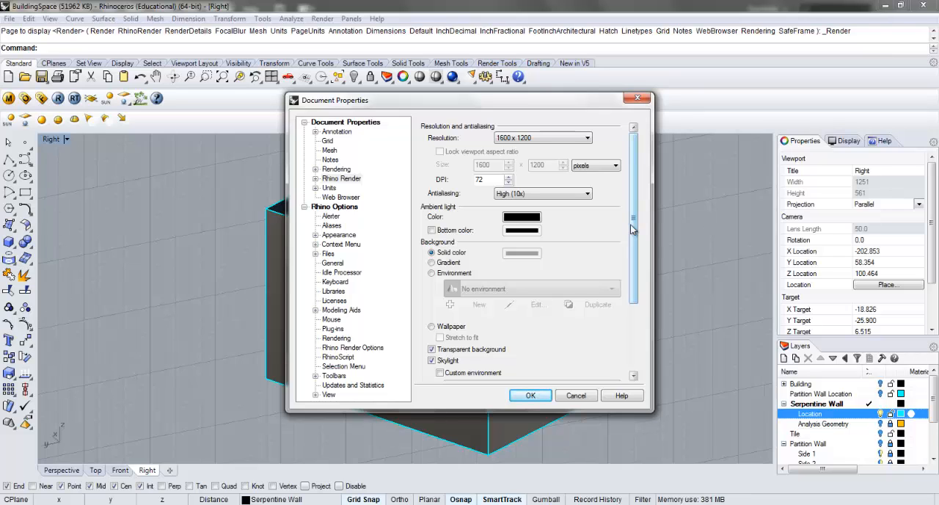
{"action": "left_click_drag", "start_coordinate": [632, 229], "coordinate": [570, 365]}
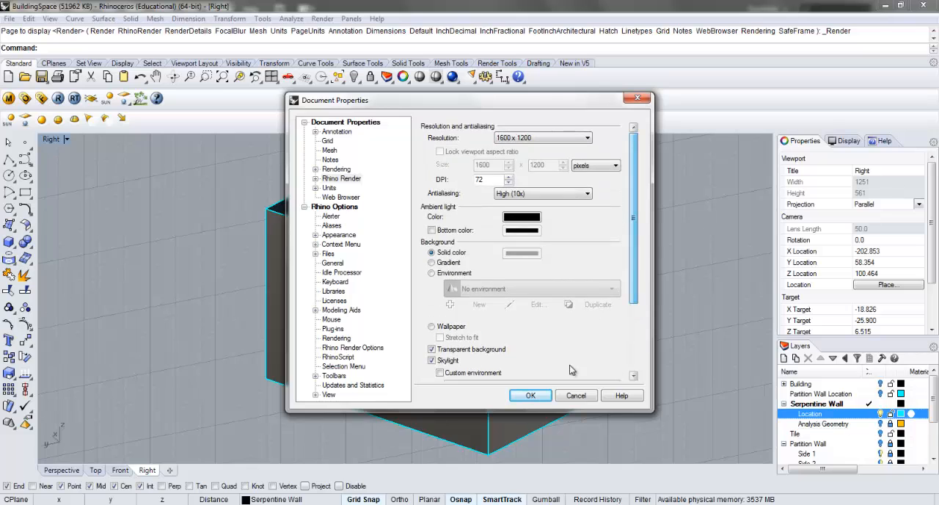
{"action": "left_click", "coordinate": [576, 396]}
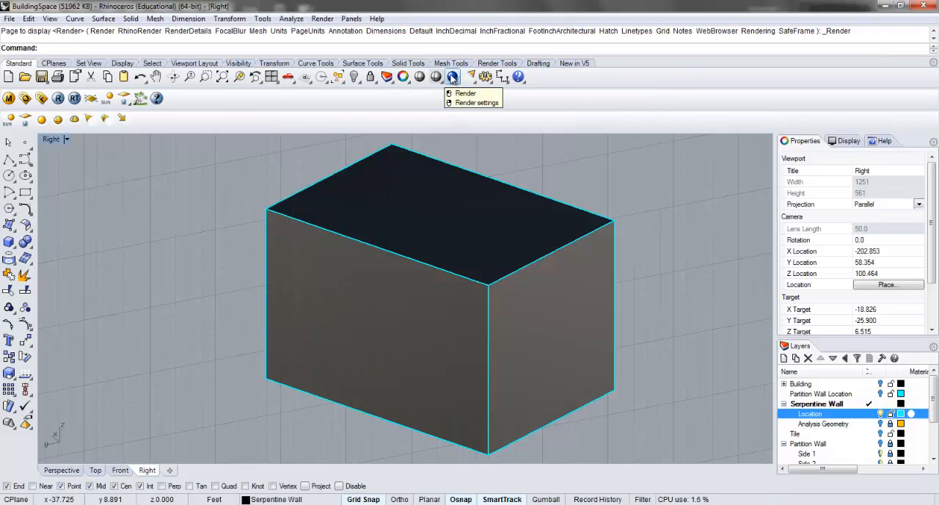
Start a render of the Right view and close the render window.
{"action": "left_click", "coordinate": [452, 76]}
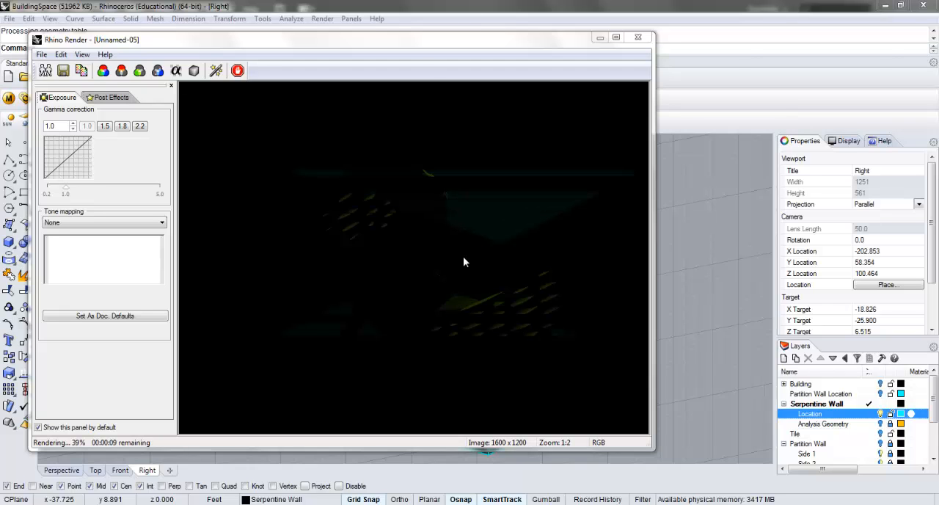
{"action": "left_click", "coordinate": [637, 37]}
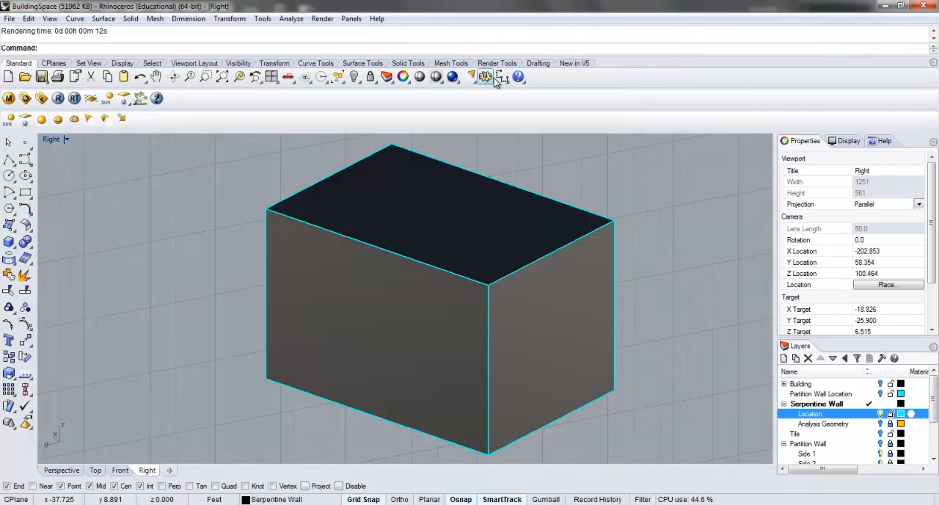
Enable Skylight in the render properties, run a test render of the Right view and close it.
{"action": "left_click", "coordinate": [323, 20]}
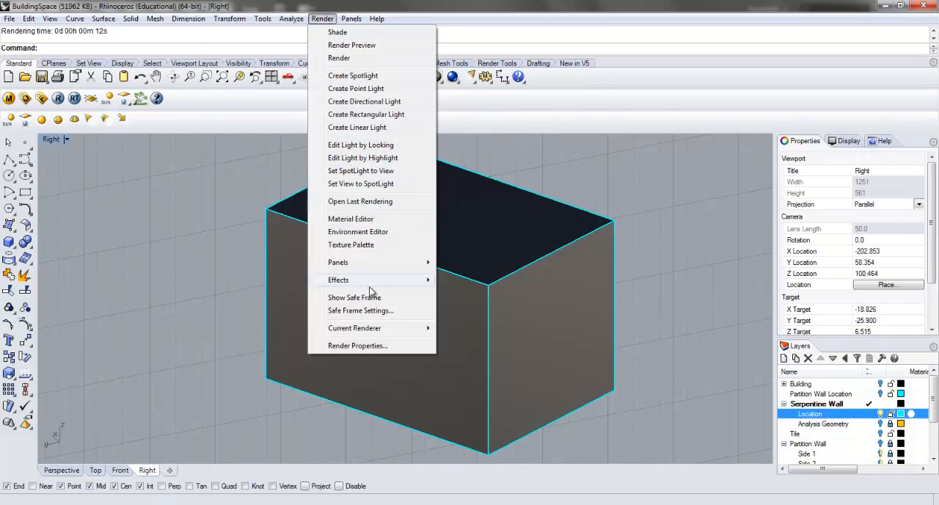
{"action": "left_click", "coordinate": [375, 345]}
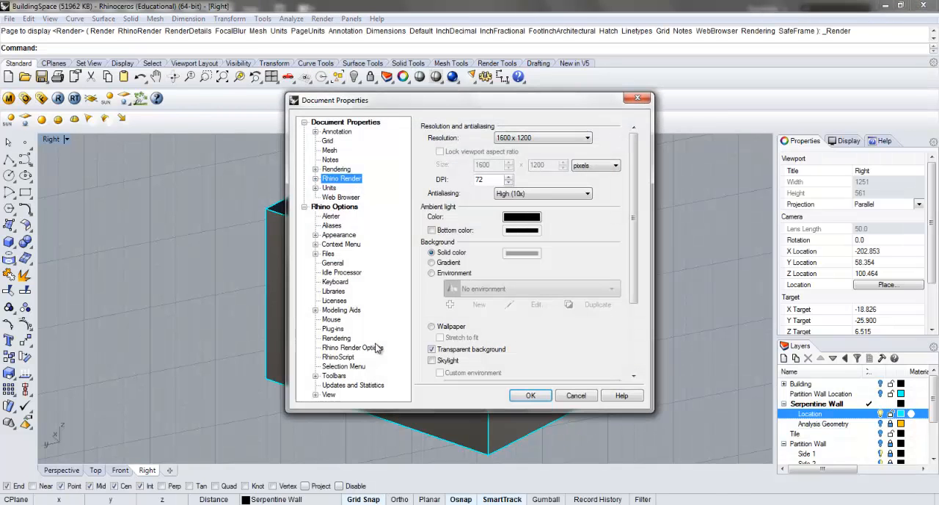
{"action": "left_click", "coordinate": [431, 360]}
{"action": "left_click", "coordinate": [536, 396]}
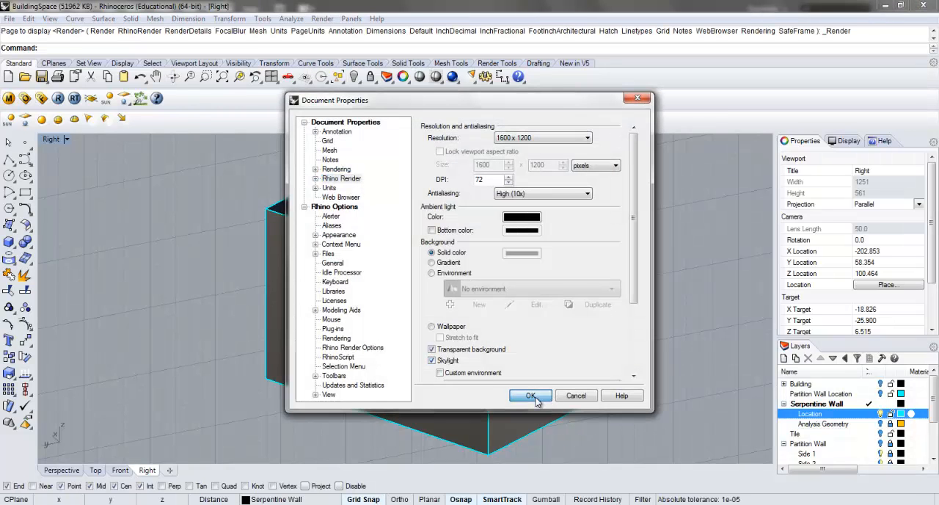
{"action": "left_click", "coordinate": [451, 76]}
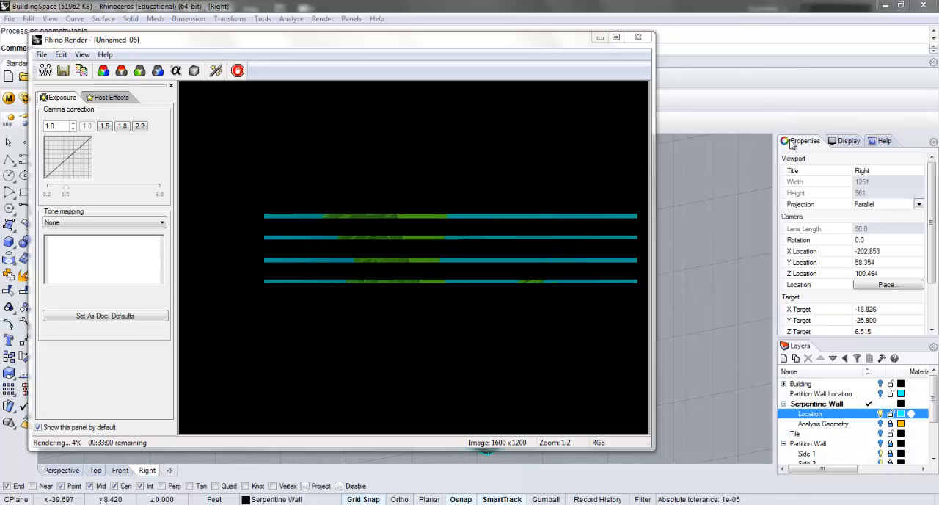
{"action": "left_click", "coordinate": [639, 38]}
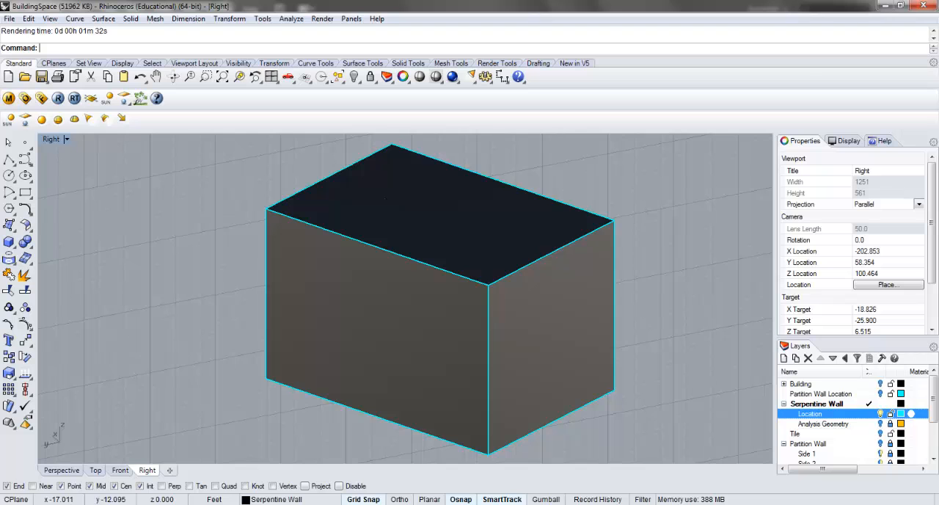
View the SerpentineWall_Axon image from the Rhino documents folder, then close it and minimise the folder window.
{"action": "key", "text": "alt+Tab"}
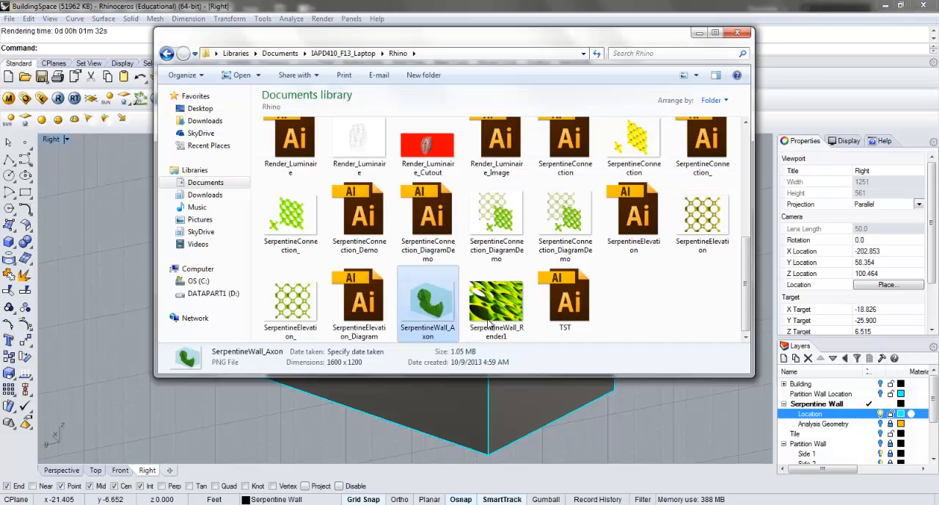
{"action": "double_click", "coordinate": [430, 294]}
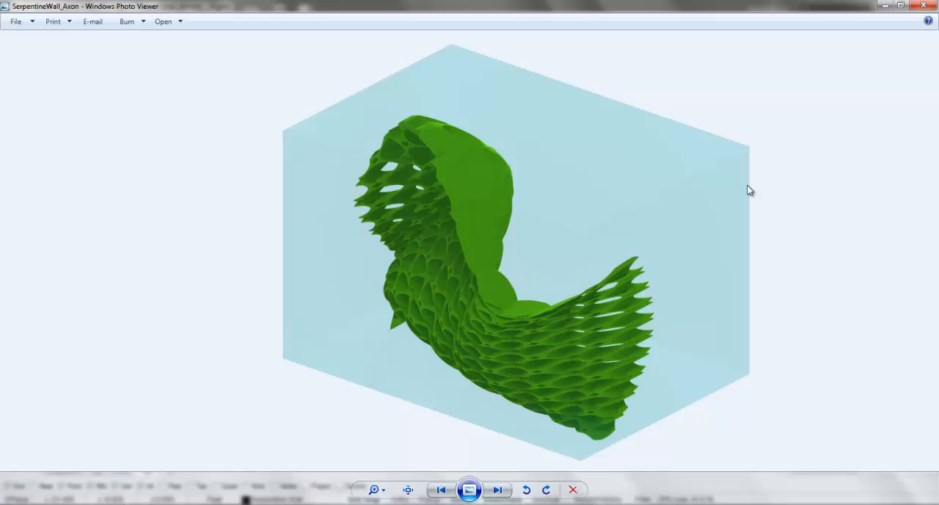
{"action": "left_click", "coordinate": [923, 5]}
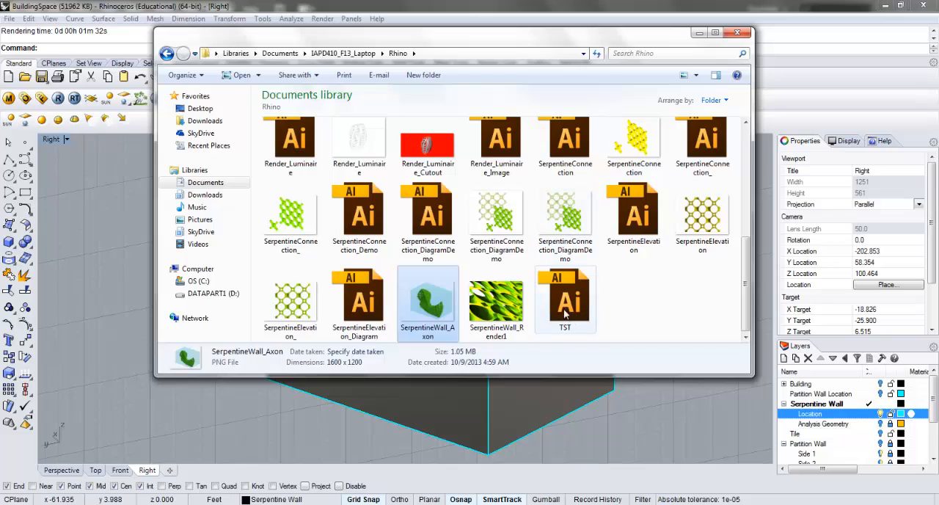
{"action": "left_click", "coordinate": [699, 33]}
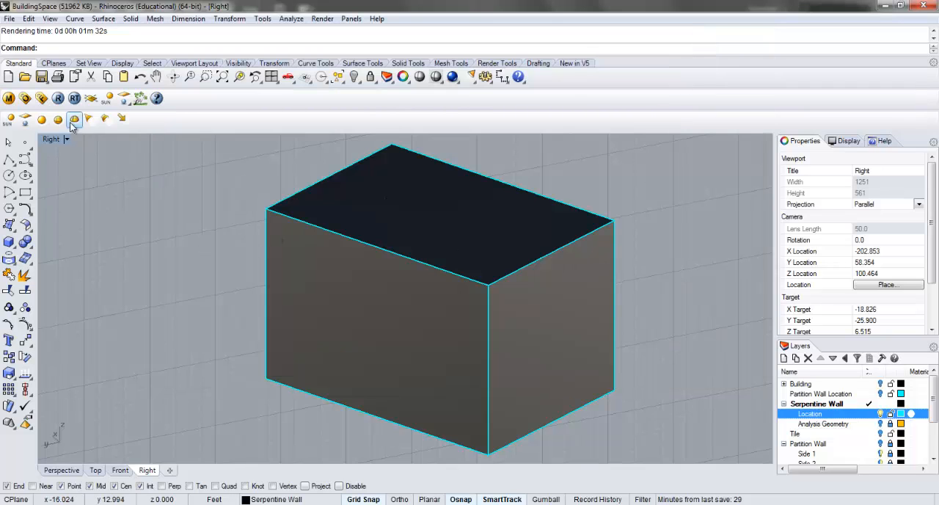
Restore the four-view layout and undo the skylight setting, the Location layer visibility change and the point light deletion.
{"action": "double_click", "coordinate": [54, 140]}
{"action": "key", "text": "ctrl+z"}
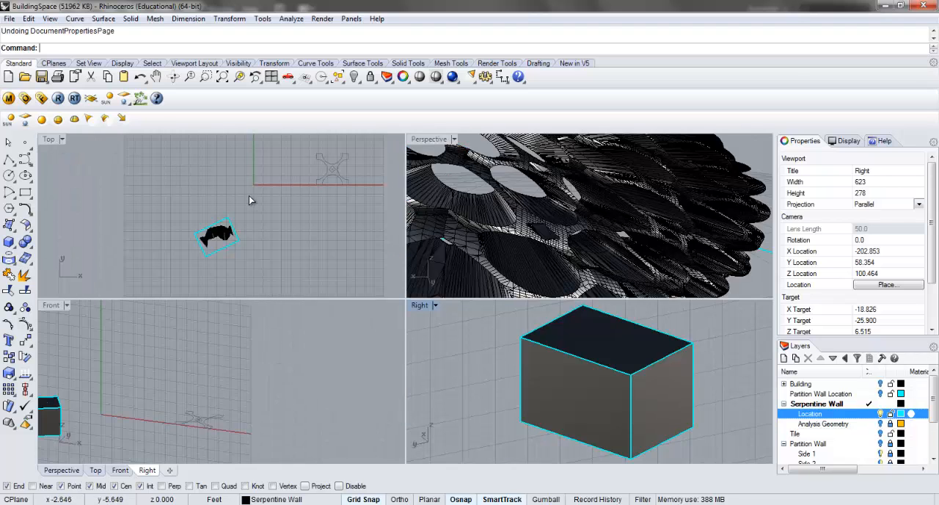
{"action": "key", "text": "ctrl+z"}
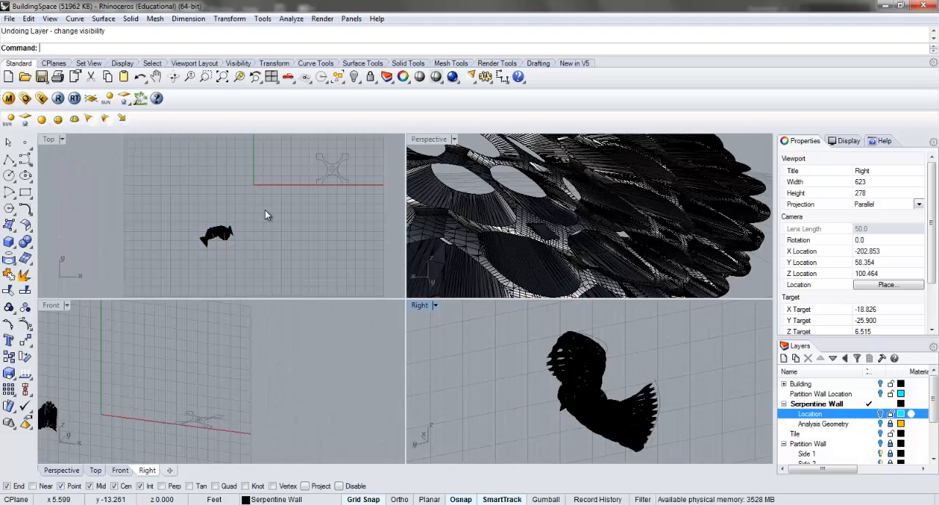
{"action": "key", "text": "ctrl+z"}
{"action": "left_click", "coordinate": [268, 220]}
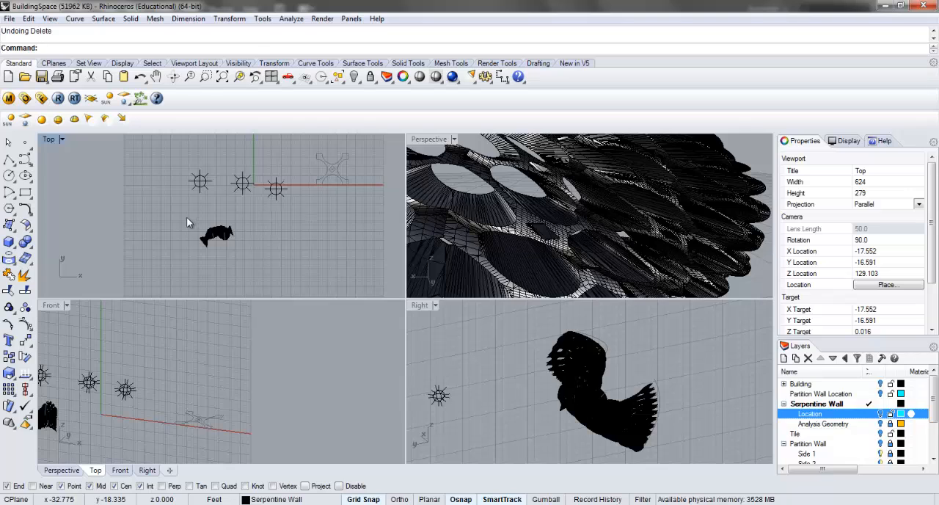
Examine the serpentine wall from a new angle in the maximised Perspective view and return to the four-view layout.
{"action": "double_click", "coordinate": [433, 139]}
{"action": "right_click_drag", "start_coordinate": [444, 258], "coordinate": [342, 234]}
{"action": "scroll", "coordinate": [402, 256], "scroll_direction": "down", "scroll_amount": 8}
{"action": "scroll", "coordinate": [342, 233], "scroll_direction": "up", "scroll_amount": 2}
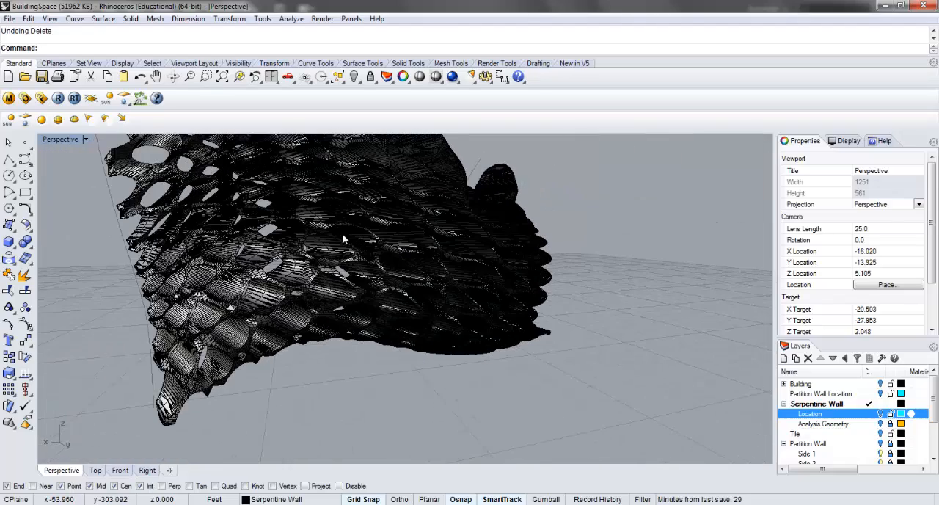
{"action": "double_click", "coordinate": [61, 139]}
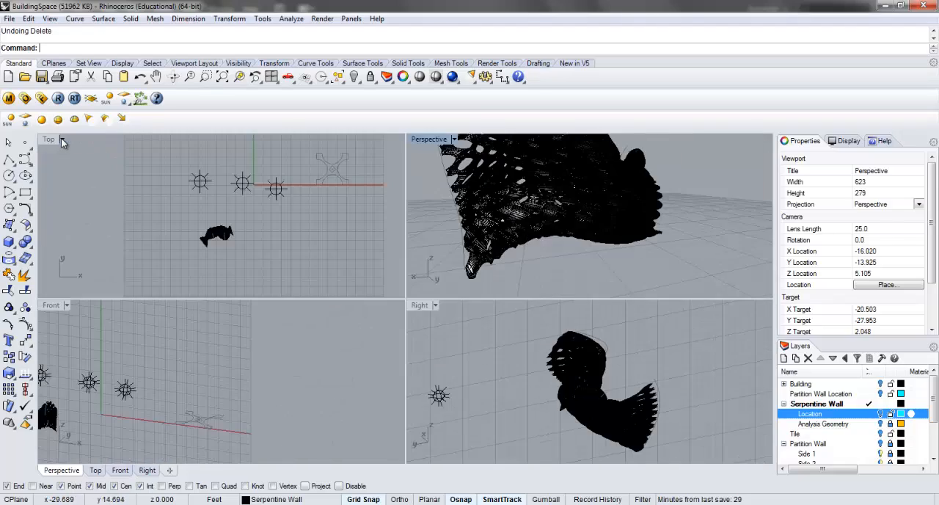
Examine the three point lights in the Top view, the available light types, and the lights' placement around the wall in the Front view.
{"action": "left_click", "coordinate": [276, 189]}
{"action": "left_click", "coordinate": [242, 182]}
{"action": "left_click", "coordinate": [201, 182]}
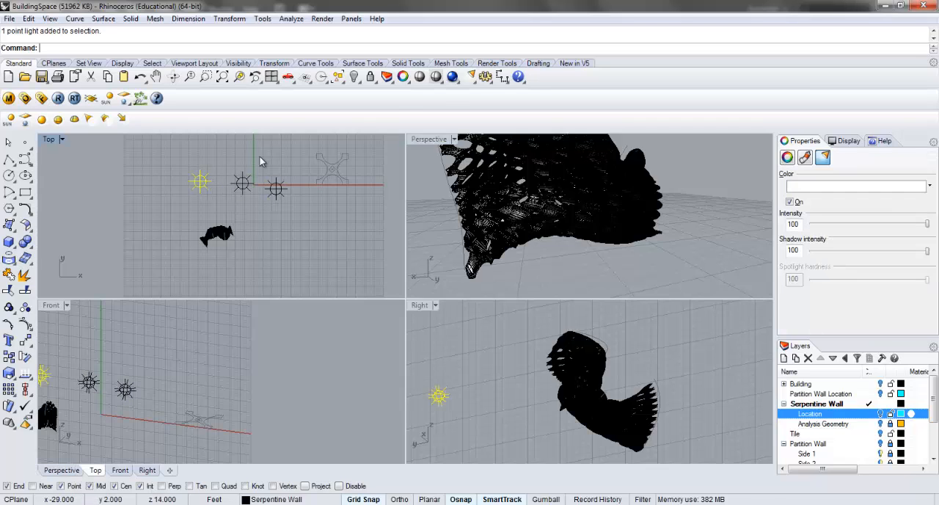
{"action": "left_click", "coordinate": [474, 78]}
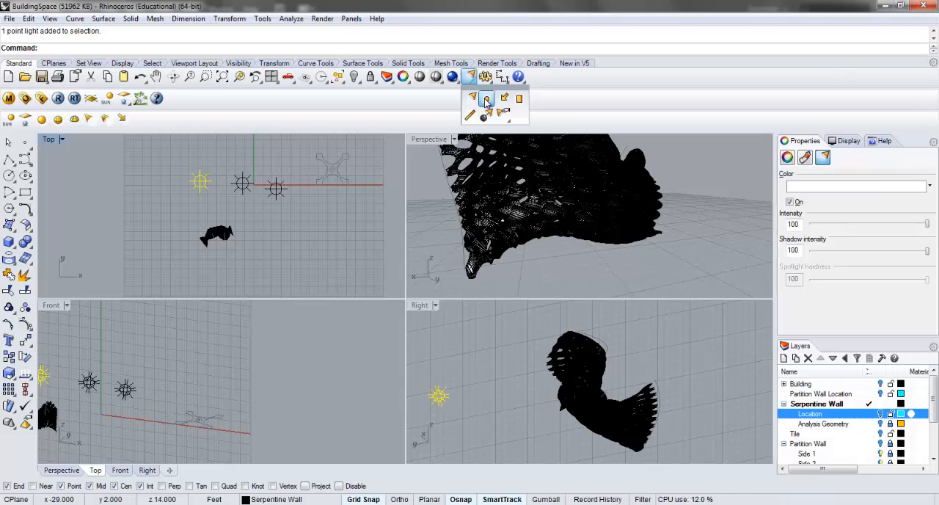
{"action": "left_click", "coordinate": [312, 213]}
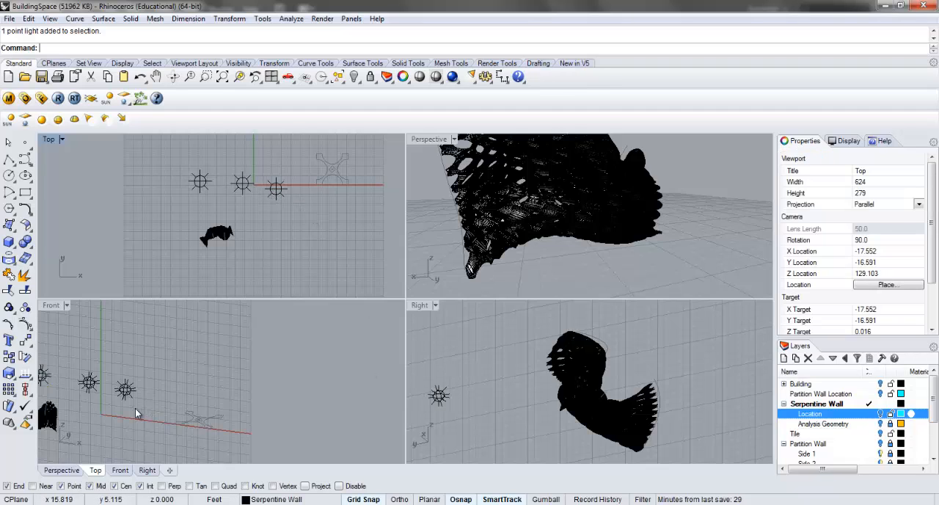
{"action": "right_click_drag", "start_coordinate": [135, 408], "coordinate": [189, 373]}
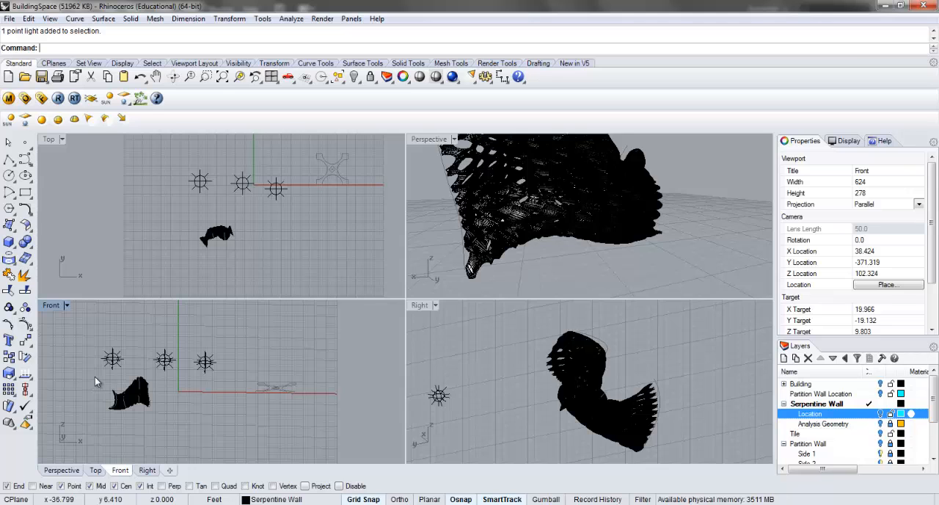
Maximise the Perspective view and frame a close-up of the serpentine wall's openings for rendering.
{"action": "double_click", "coordinate": [428, 139]}
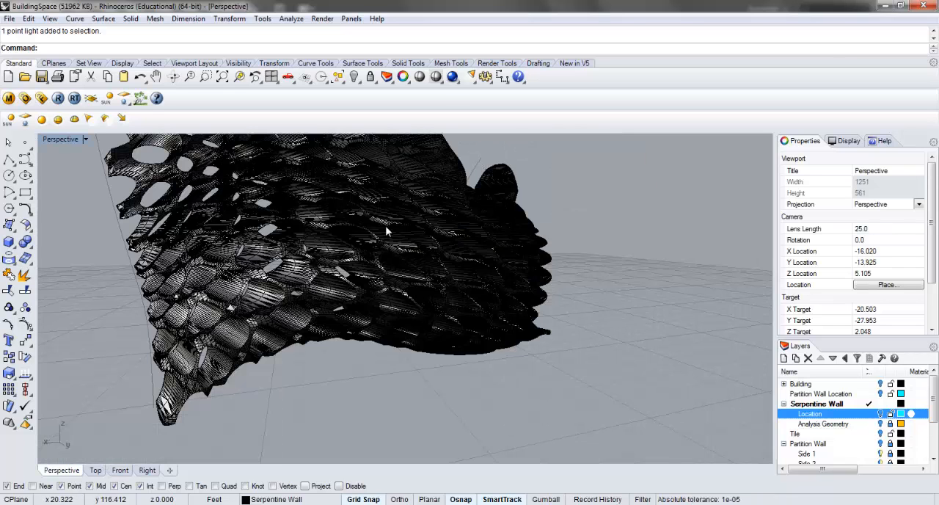
{"action": "right_click_drag", "start_coordinate": [349, 254], "coordinate": [263, 261]}
{"action": "scroll", "coordinate": [301, 216], "scroll_direction": "up", "scroll_amount": 4}
{"action": "right_click_drag", "start_coordinate": [289, 205], "coordinate": [354, 236]}
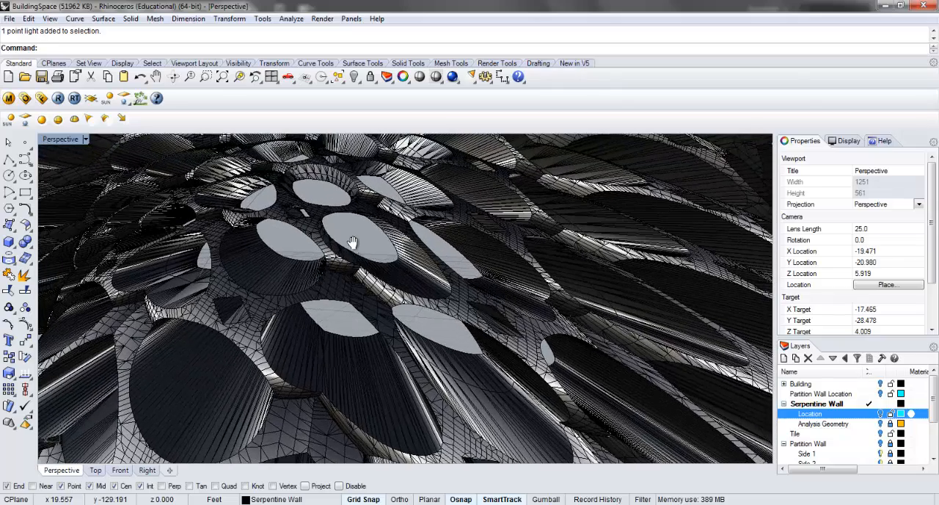
Abandon the first test render, accept the render properties with Transparent background on and Skylight off, and render the close-up at 1600 x 1200.
{"action": "left_click", "coordinate": [452, 77]}
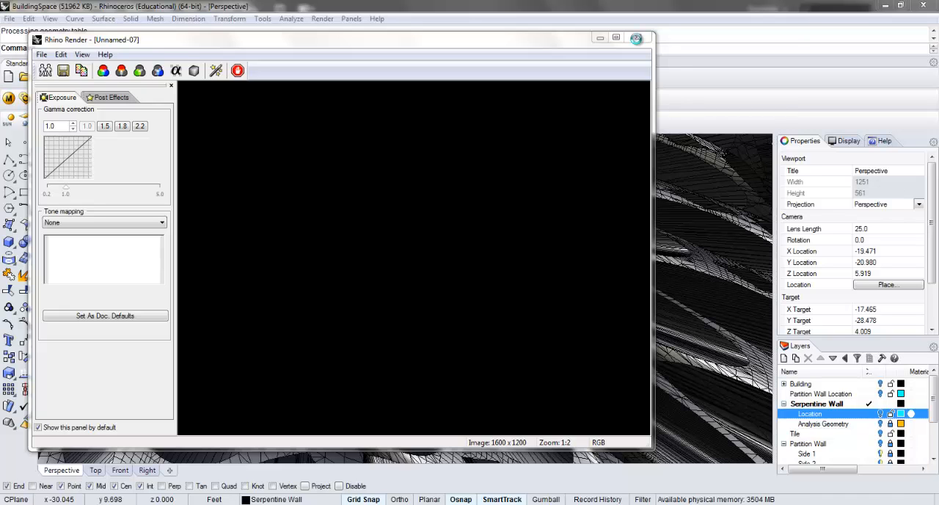
{"action": "left_click", "coordinate": [636, 38]}
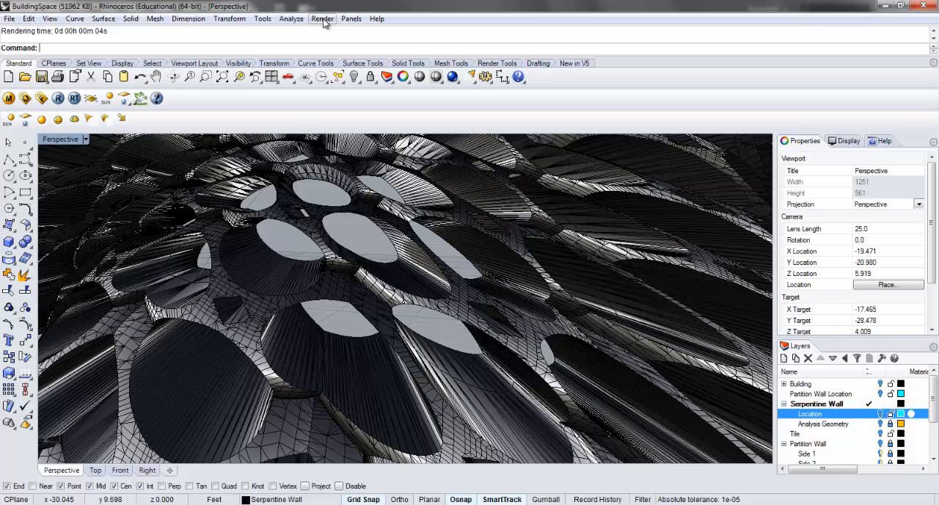
{"action": "left_click", "coordinate": [323, 20]}
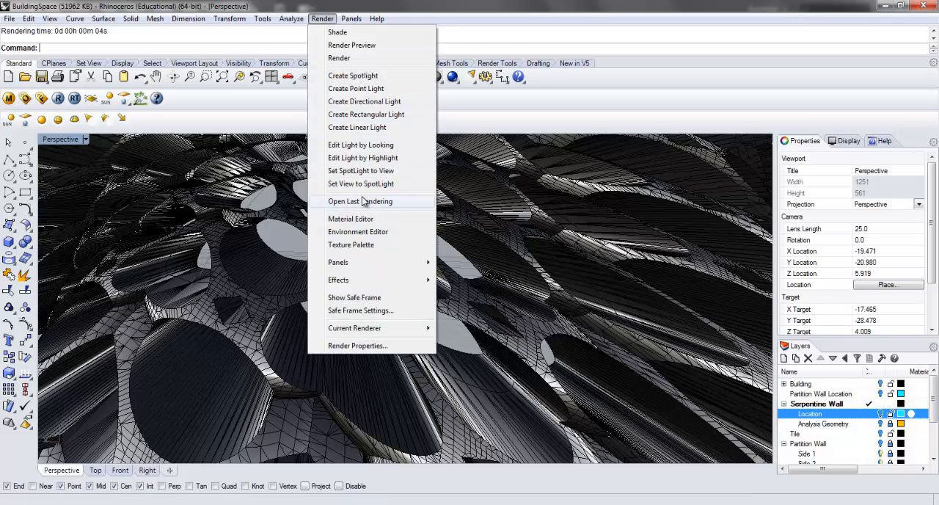
{"action": "left_click", "coordinate": [367, 345]}
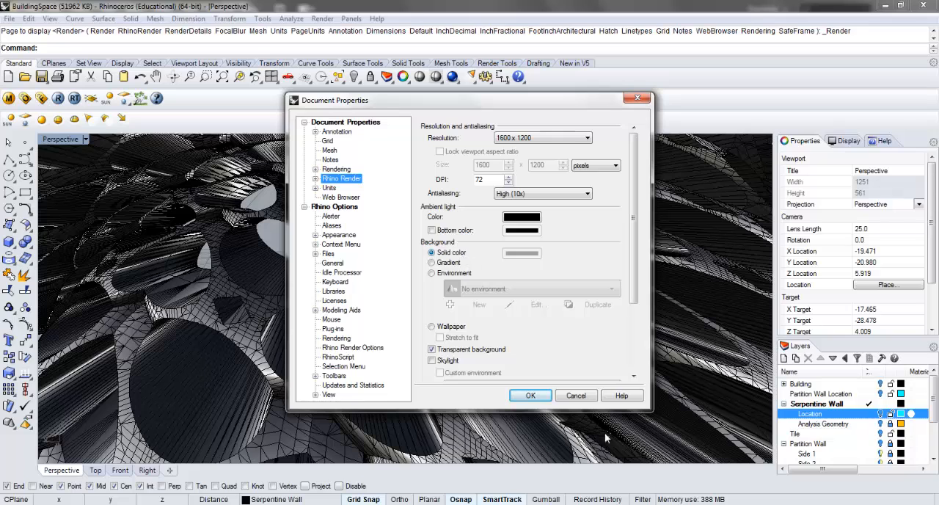
{"action": "left_click", "coordinate": [547, 397]}
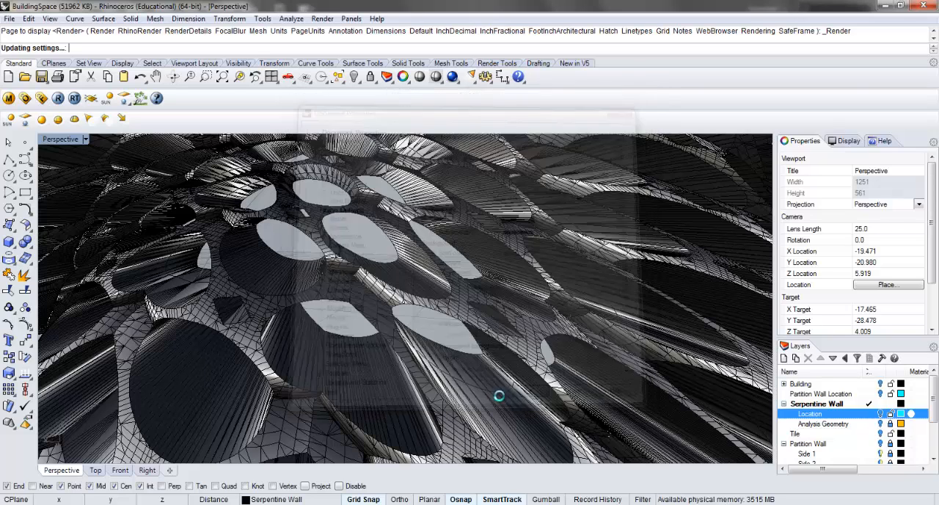
{"action": "left_click", "coordinate": [452, 77]}
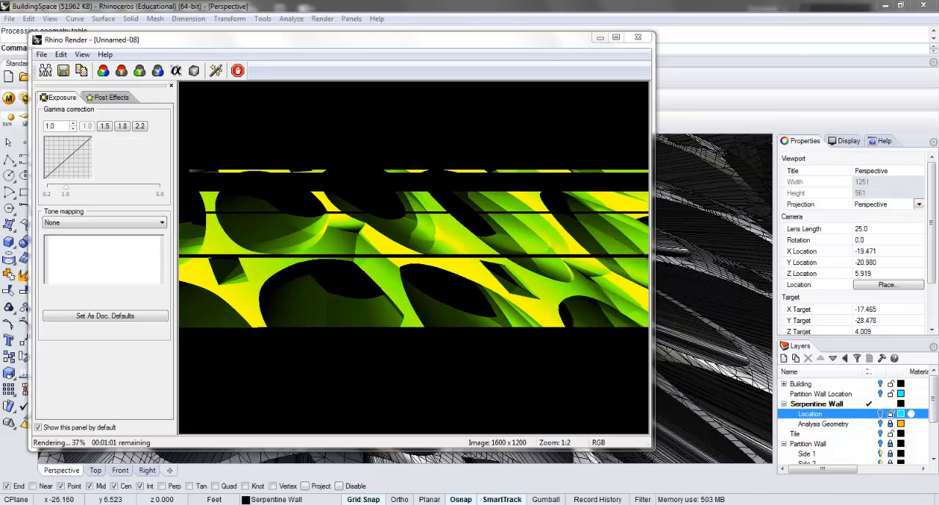
Switch to Illustrator and close the SerpentineWall_Axon document, saving it as SerpentineWall_Axon_TST.ai in Illustrator CS6 format.
{"action": "left_click", "coordinate": [197, 504]}
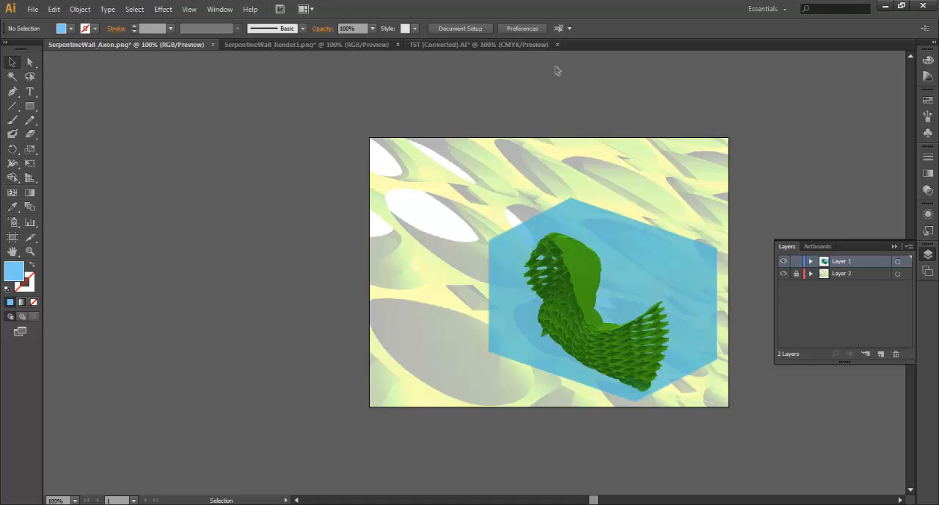
{"action": "left_click", "coordinate": [212, 45]}
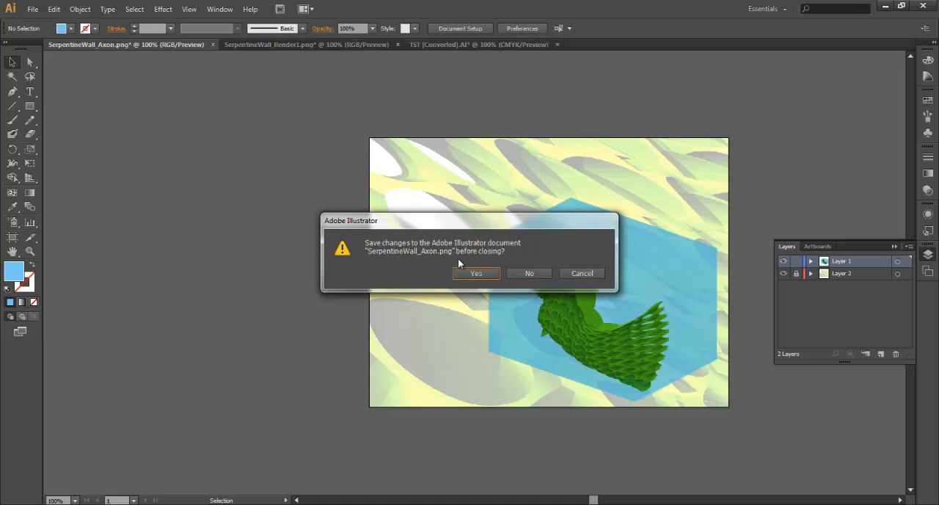
{"action": "left_click", "coordinate": [477, 273]}
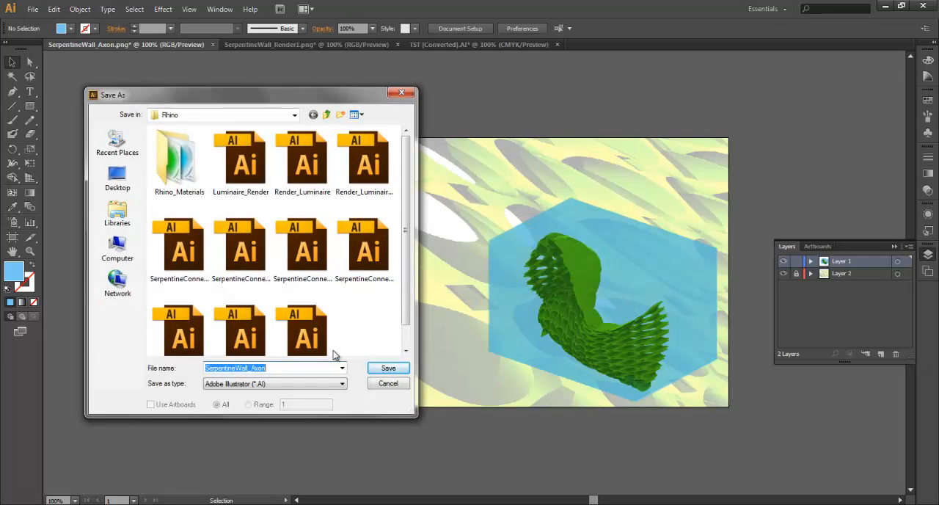
{"action": "left_click", "coordinate": [297, 369]}
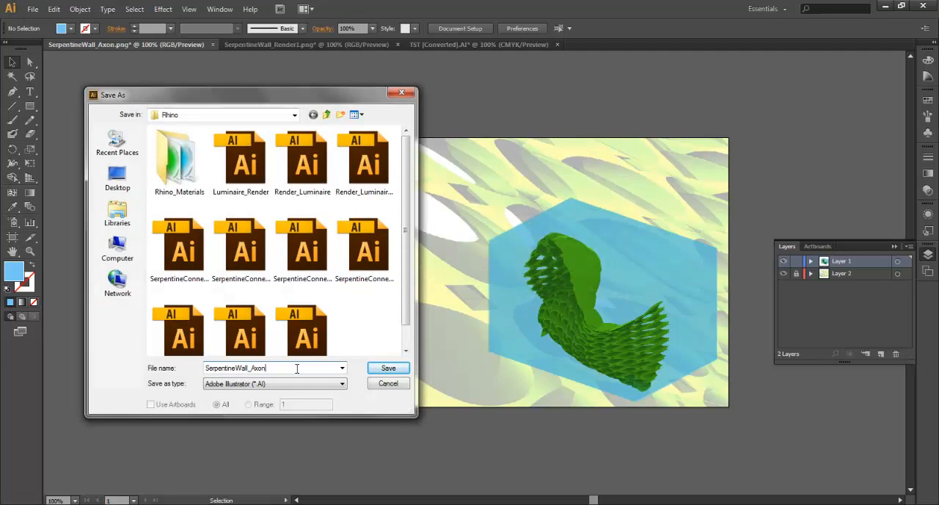
{"action": "type", "text": "_TST.ai"}
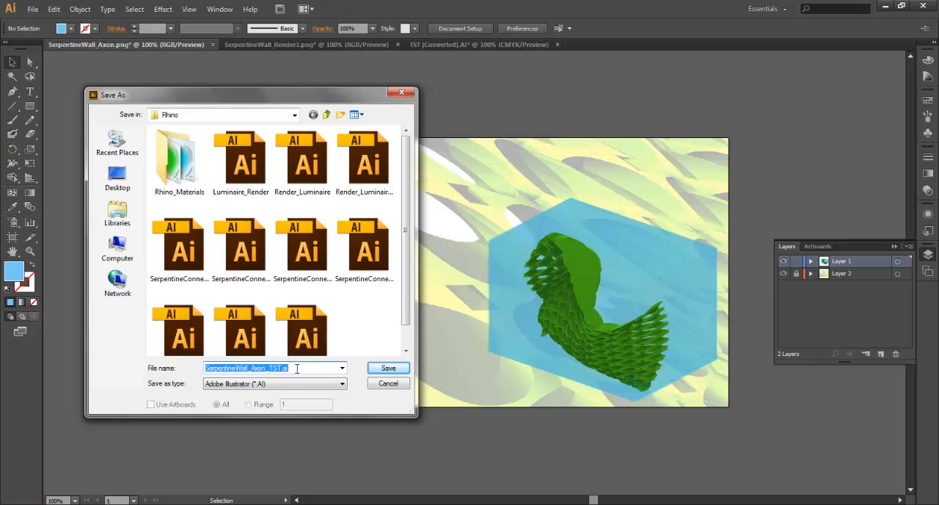
{"action": "left_click", "coordinate": [389, 369]}
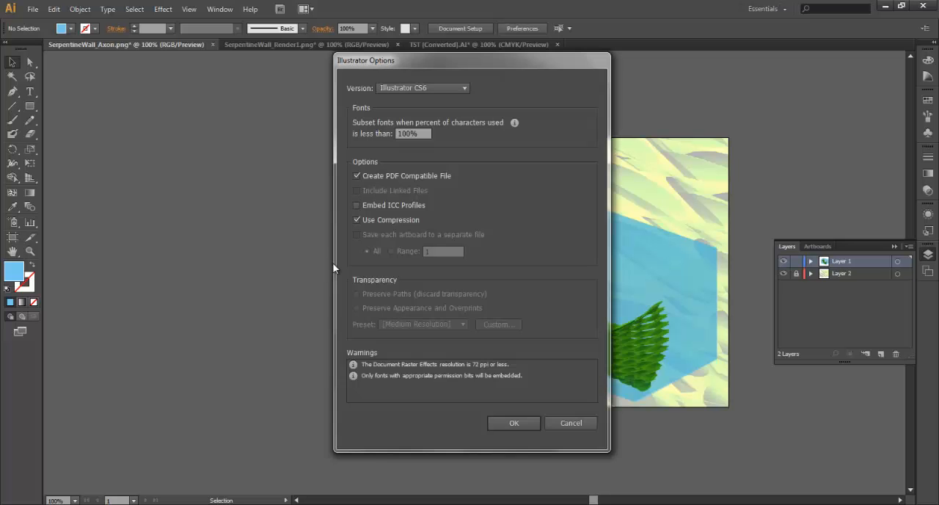
{"action": "left_click", "coordinate": [520, 423]}
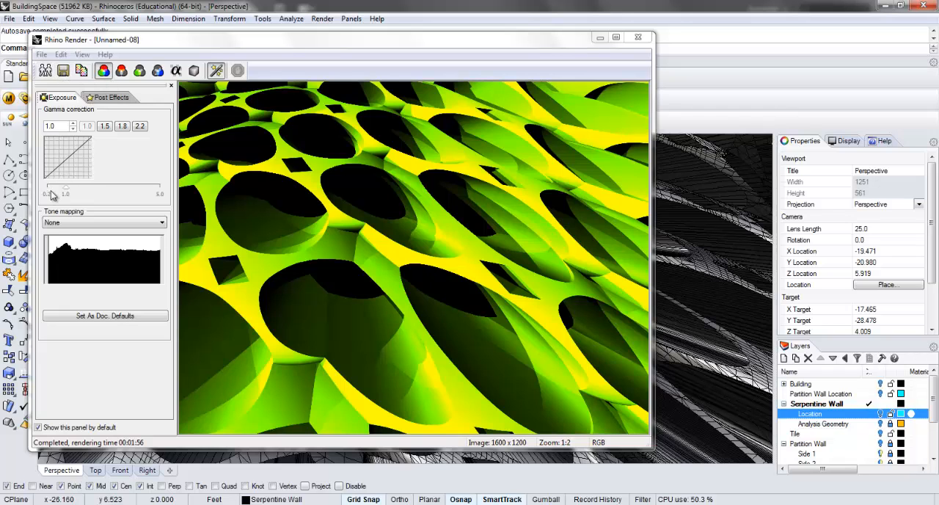
Save the finished Rhino rendering as SerpentineWall_Render2 in PNG format and close the render window.
{"action": "left_click", "coordinate": [64, 71]}
{"action": "left_click", "coordinate": [308, 290]}
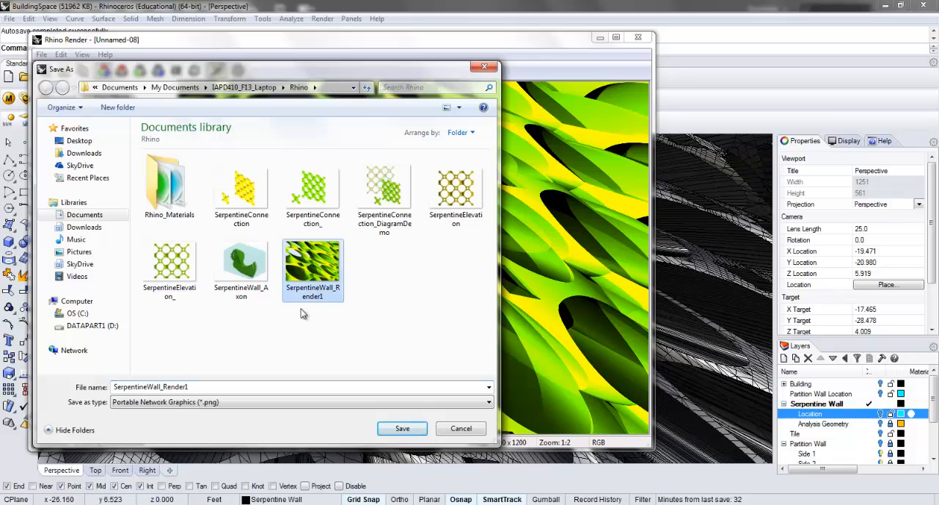
{"action": "left_click", "coordinate": [227, 391]}
{"action": "key", "text": "BackSpace"}
{"action": "type", "text": "2"}
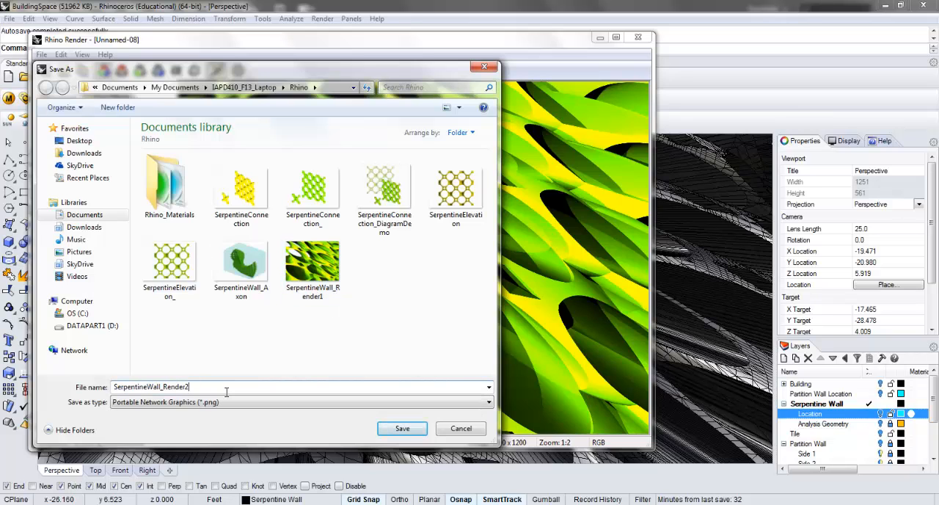
{"action": "key", "text": "Return"}
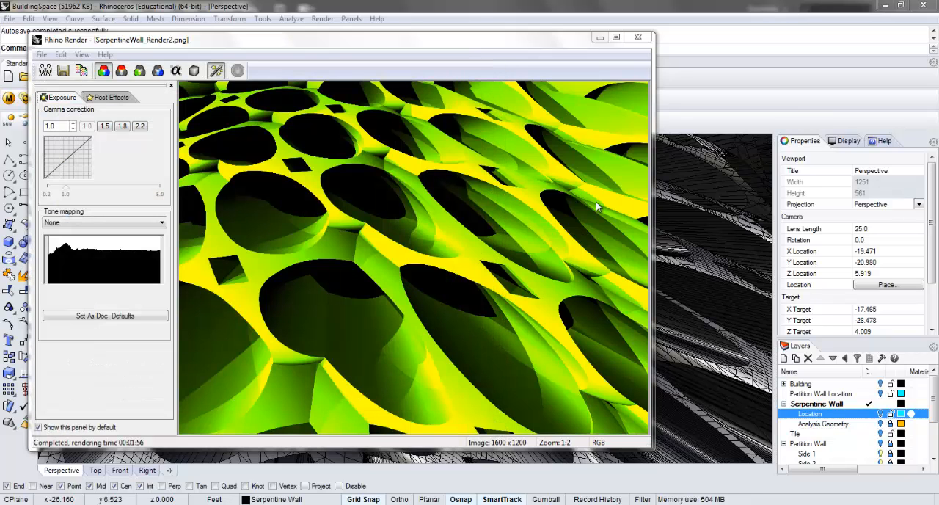
{"action": "left_click", "coordinate": [638, 39]}
Switch to Illustrator and close the SerpentineWall_Render1 and TST documents without saving.
{"action": "left_click", "coordinate": [886, 6]}
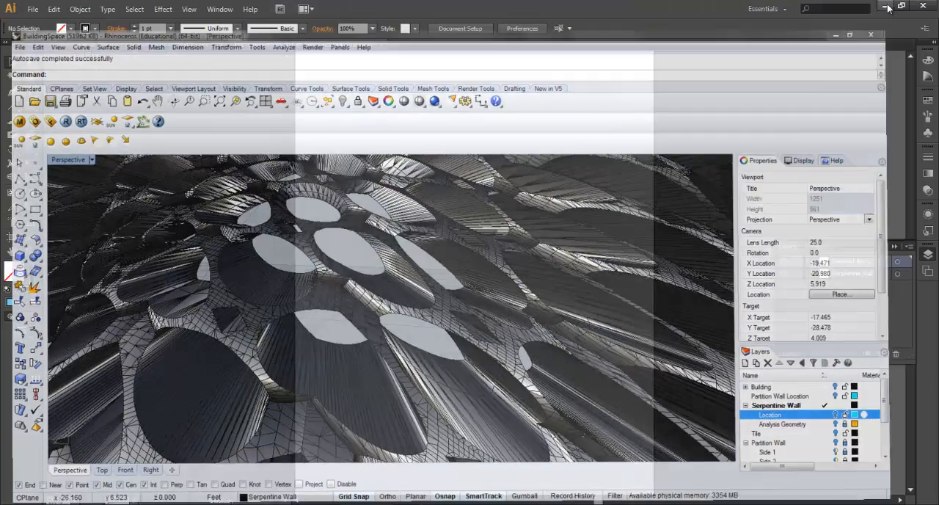
{"action": "left_click", "coordinate": [222, 44]}
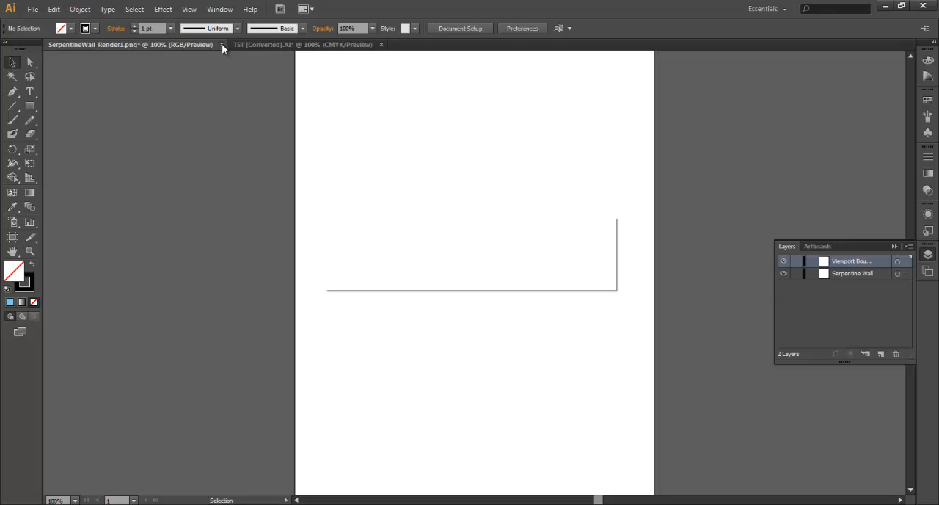
{"action": "left_click", "coordinate": [533, 272]}
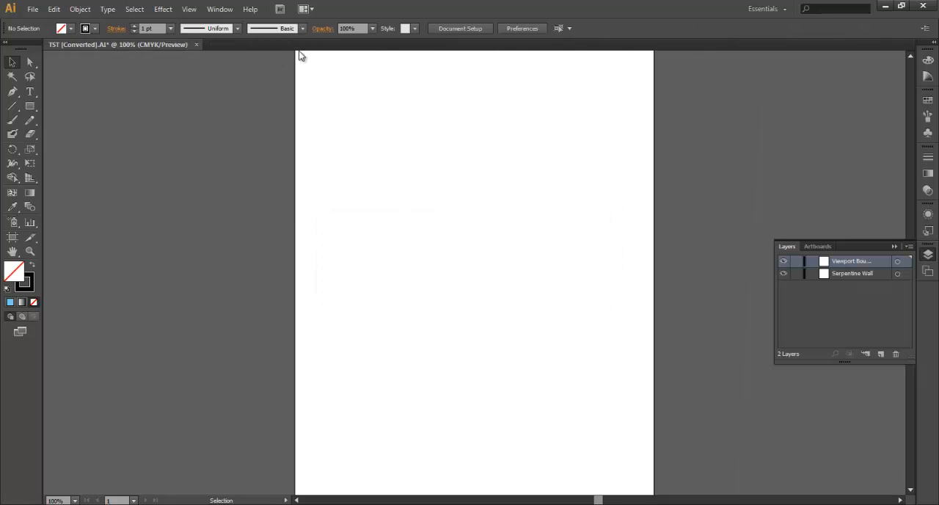
{"action": "left_click", "coordinate": [196, 44]}
{"action": "left_click", "coordinate": [531, 274]}
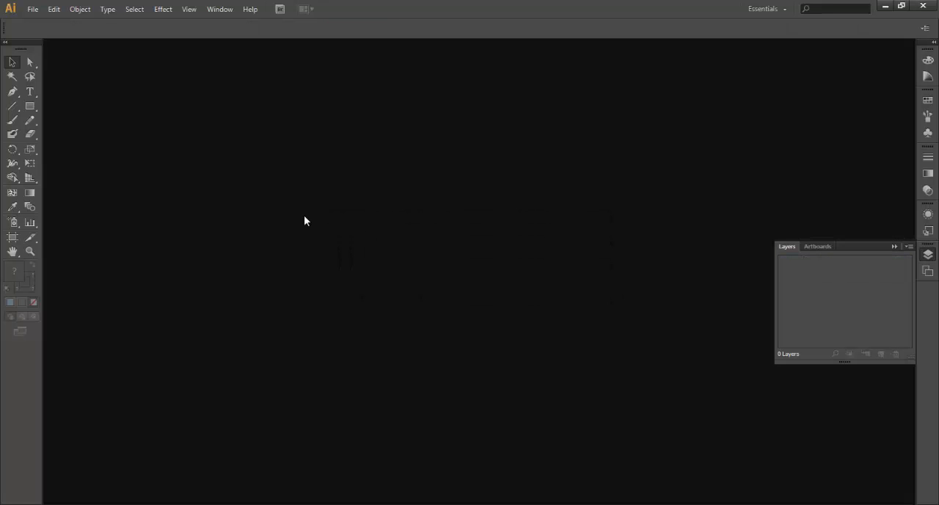
Open the SerpentineWall_Axon and SerpentineWall_Render2 PNG images together from the Rhino folder.
{"action": "key", "text": "ctrl+o"}
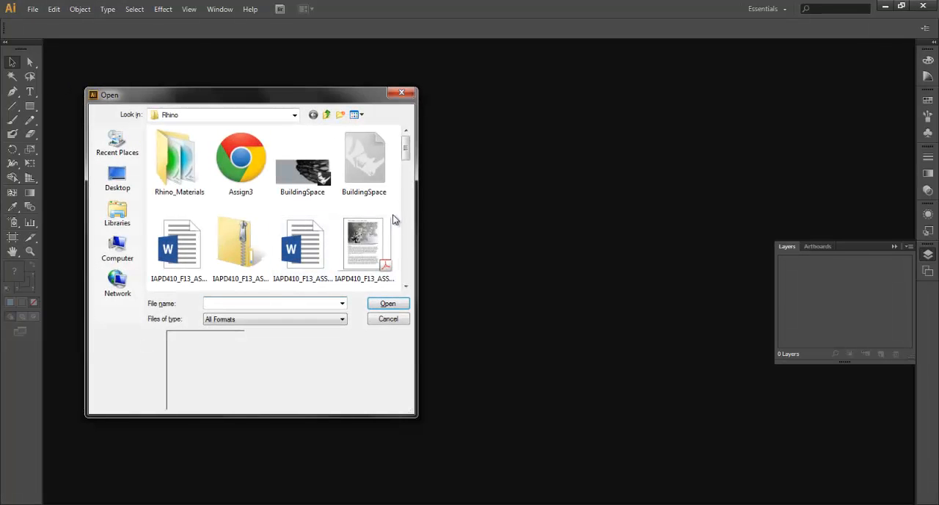
{"action": "scroll", "coordinate": [399, 160], "scroll_direction": "down", "scroll_amount": 10}
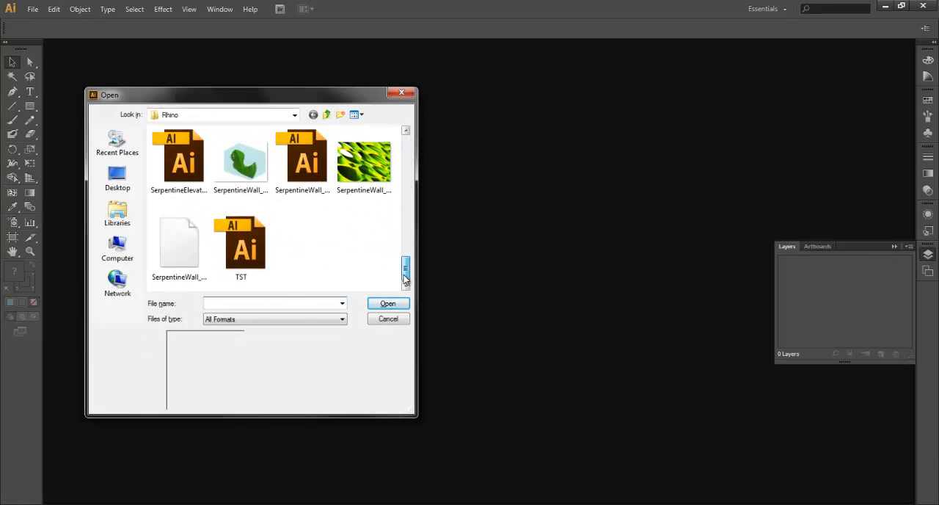
{"action": "left_click", "coordinate": [179, 250]}
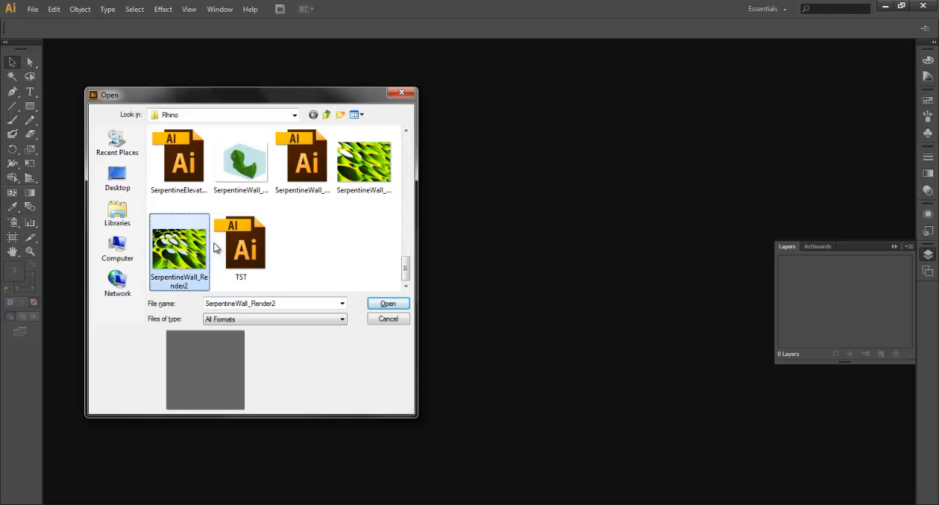
{"action": "scroll", "coordinate": [410, 270], "scroll_direction": "up", "scroll_amount": 1}
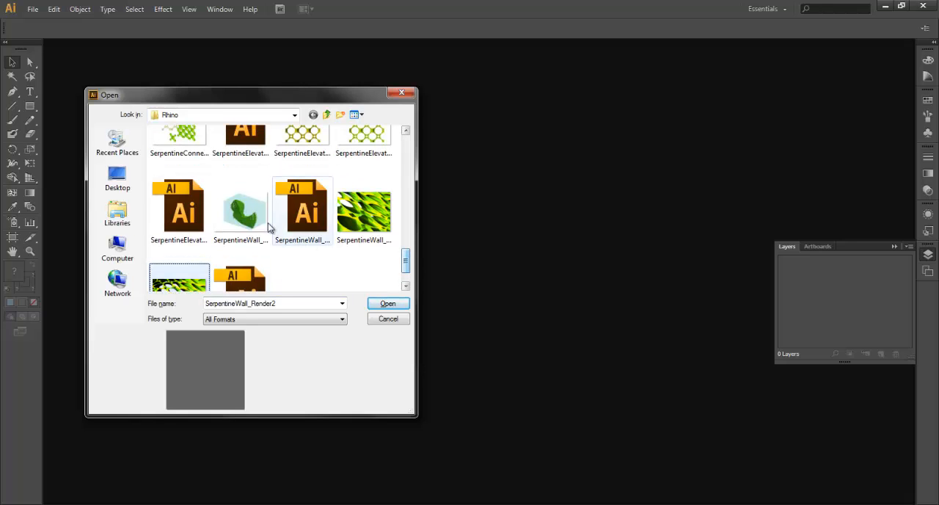
{"action": "left_click", "coordinate": [245, 213], "text": "ctrl"}
{"action": "left_click", "coordinate": [386, 304]}
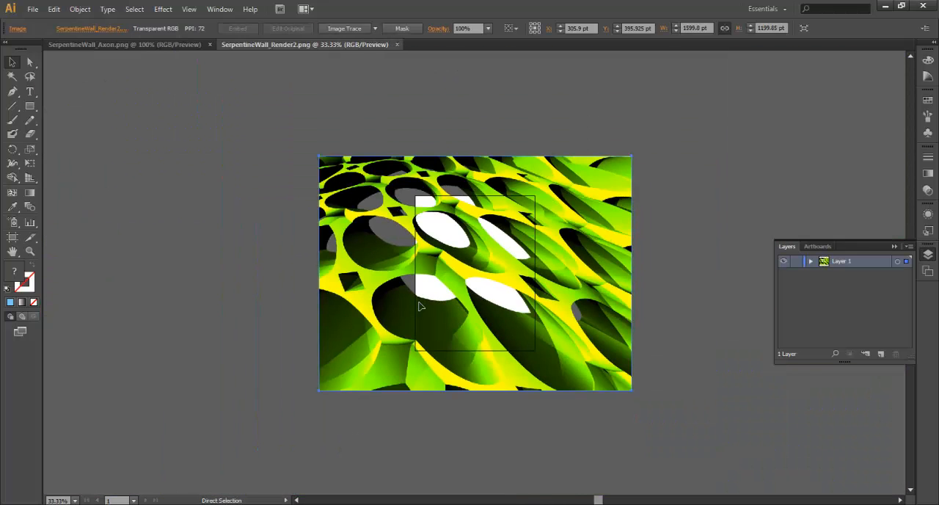
Select everything in the SerpentineWall_Render2 document and remove the render image from its artboard.
{"action": "key", "text": "v"}
{"action": "left_click", "coordinate": [583, 277]}
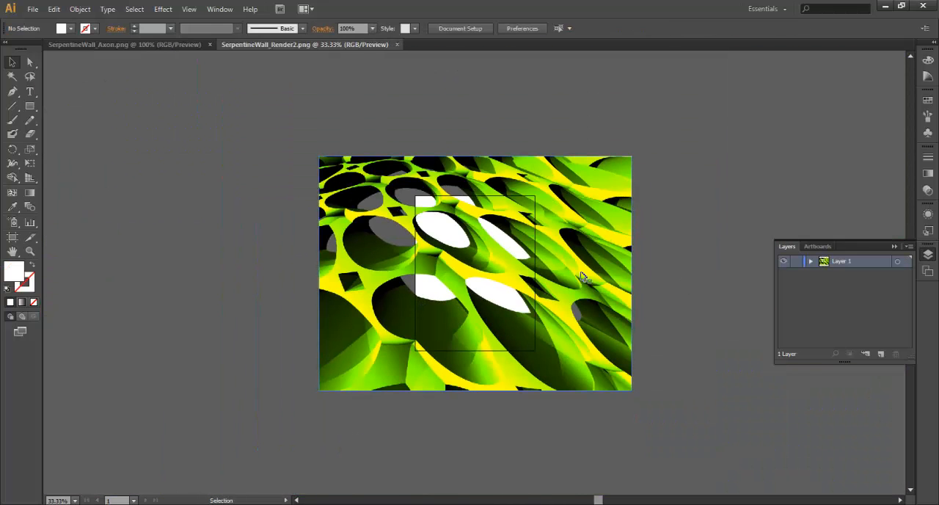
{"action": "key", "text": "ctrl+a"}
{"action": "key", "text": "Delete"}
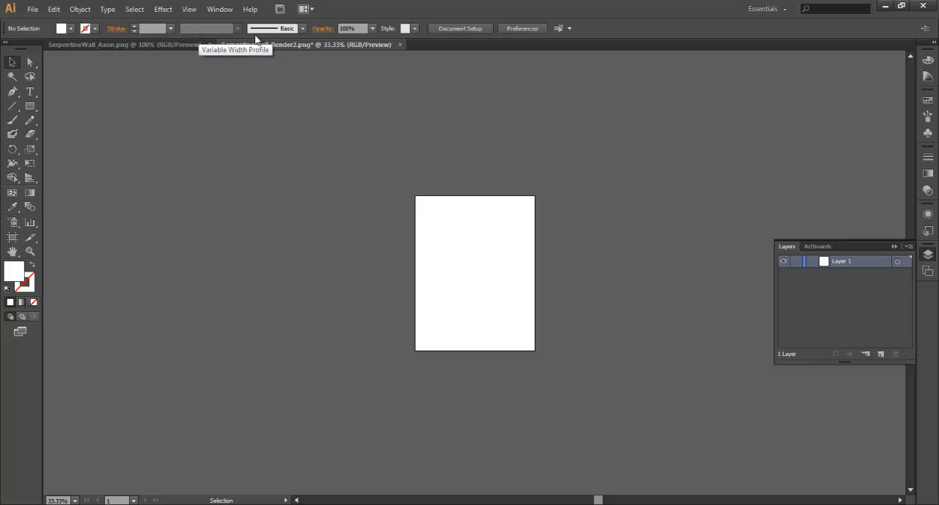
Switch to the SerpentineWall_Axon document and add two new layers above the axon image.
{"action": "left_click", "coordinate": [178, 44]}
{"action": "key", "text": "ctrl+minus"}
{"action": "key", "text": "ctrl+minus"}
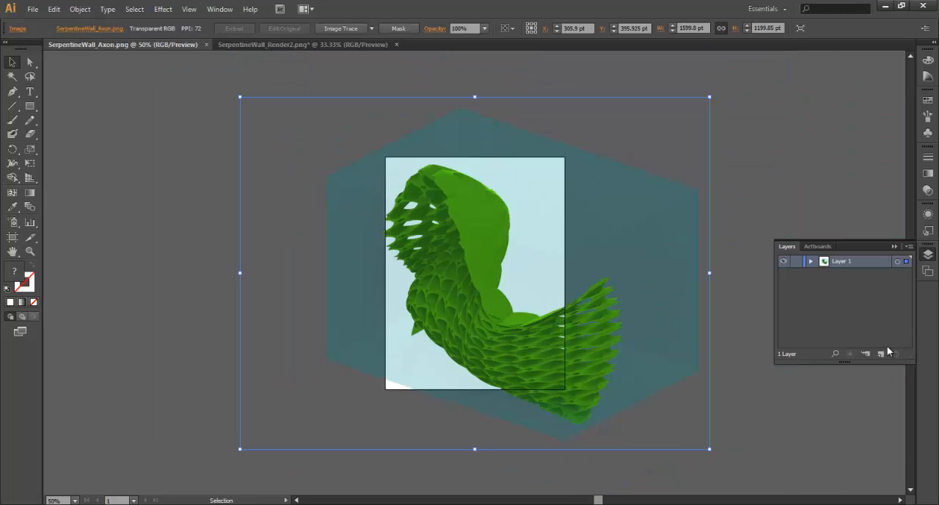
{"action": "left_click", "coordinate": [882, 353]}
{"action": "left_click", "coordinate": [881, 354]}
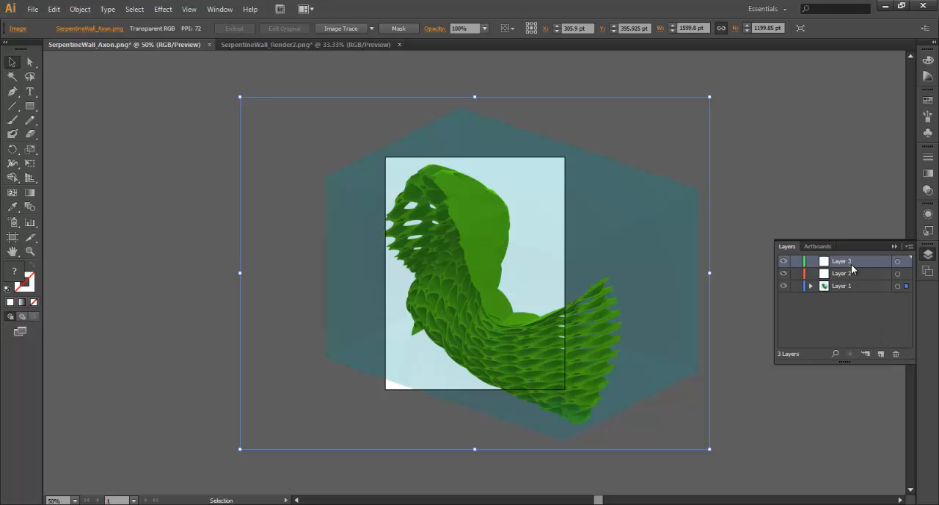
Move Layer 1 to the top of the layer stack and paste the SerpentineWall_Render2 image into Layer 2.
{"action": "left_click_drag", "start_coordinate": [851, 285], "coordinate": [804, 355]}
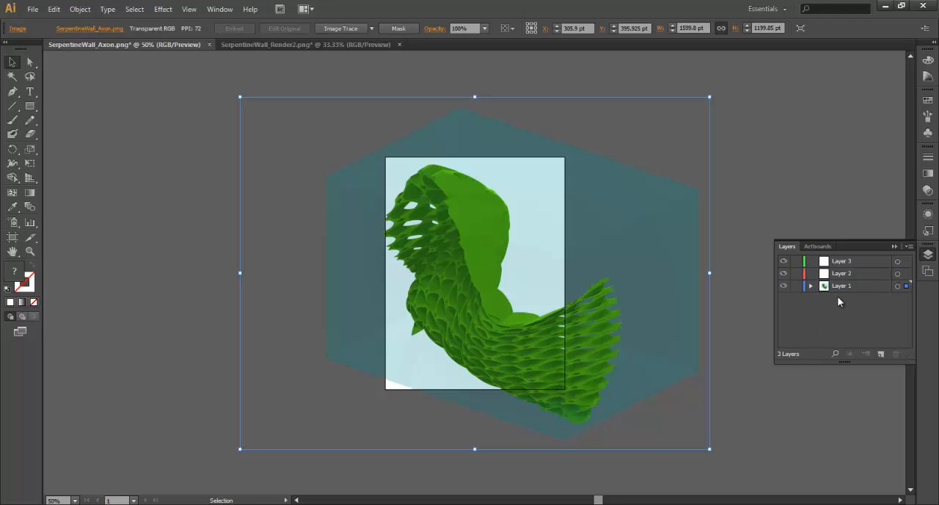
{"action": "left_click_drag", "start_coordinate": [840, 286], "coordinate": [832, 262]}
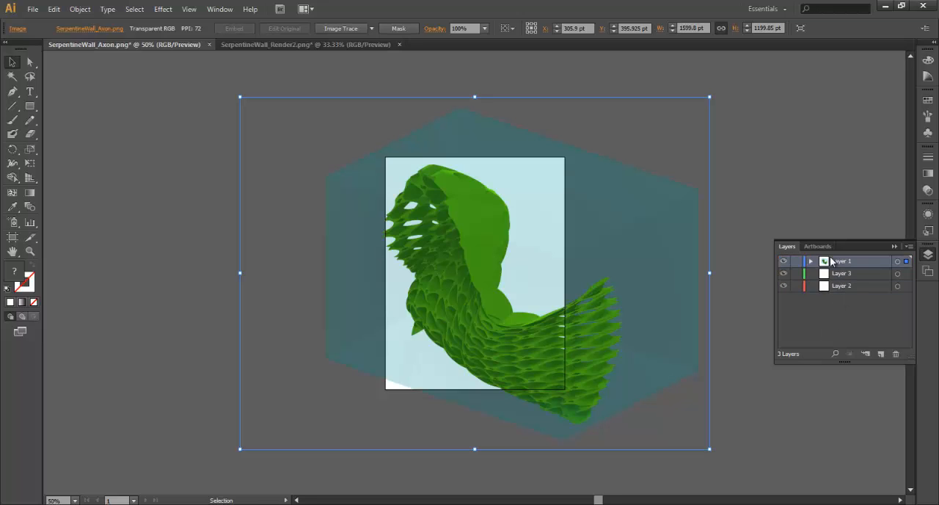
{"action": "left_click", "coordinate": [840, 288]}
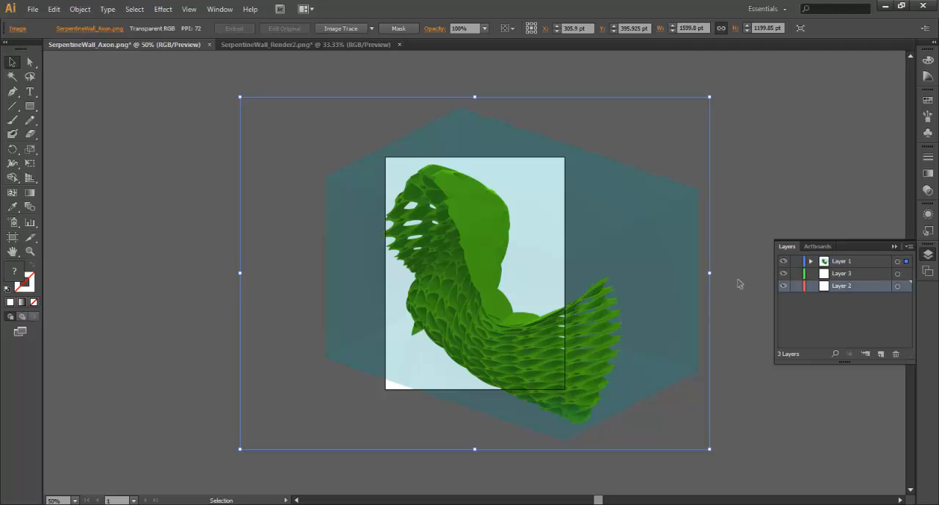
{"action": "left_click", "coordinate": [738, 284]}
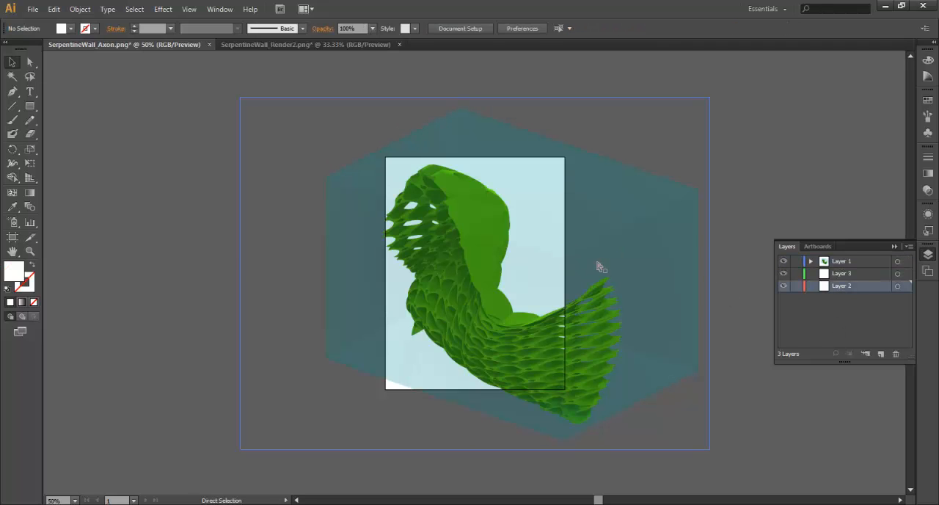
{"action": "key", "text": "ctrl+v"}
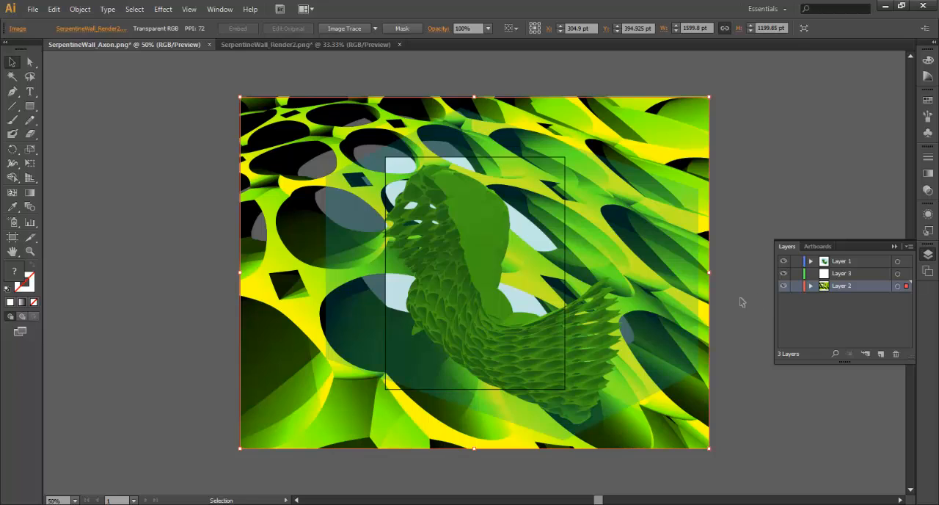
{"action": "left_click", "coordinate": [743, 327]}
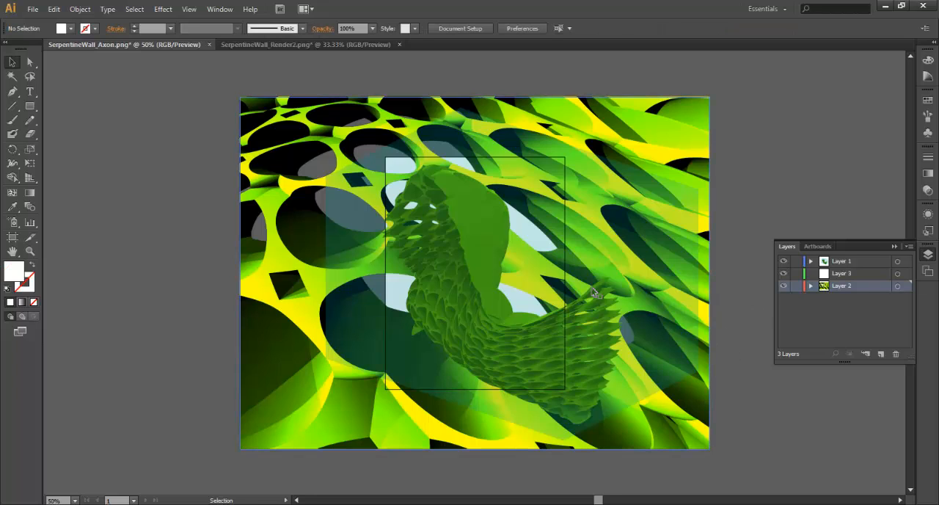
Scale the axon image down proportionally to about 607 by 455 pt so it fits the artboard's width.
{"action": "left_click", "coordinate": [683, 143]}
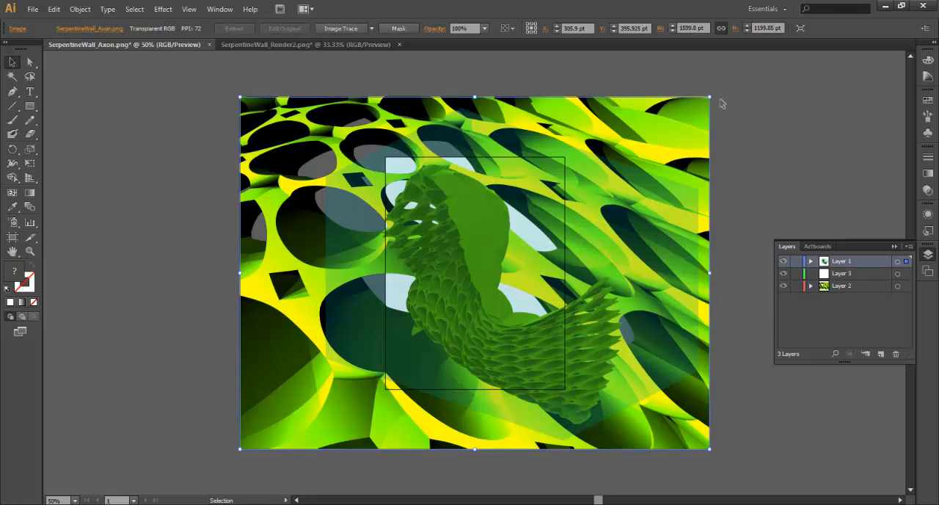
{"action": "left_click_drag", "start_coordinate": [710, 97], "coordinate": [565, 205]}
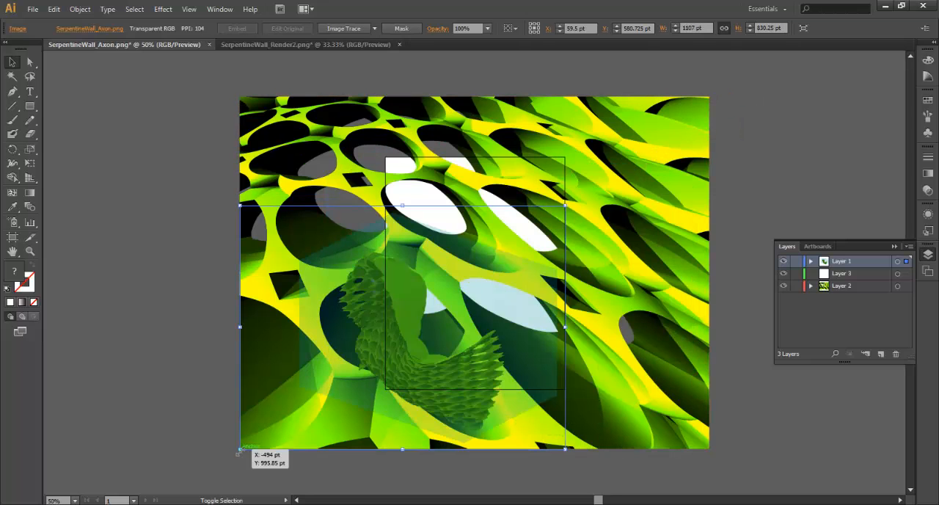
{"action": "left_click_drag", "start_coordinate": [240, 449], "coordinate": [386, 375], "text": "shift"}
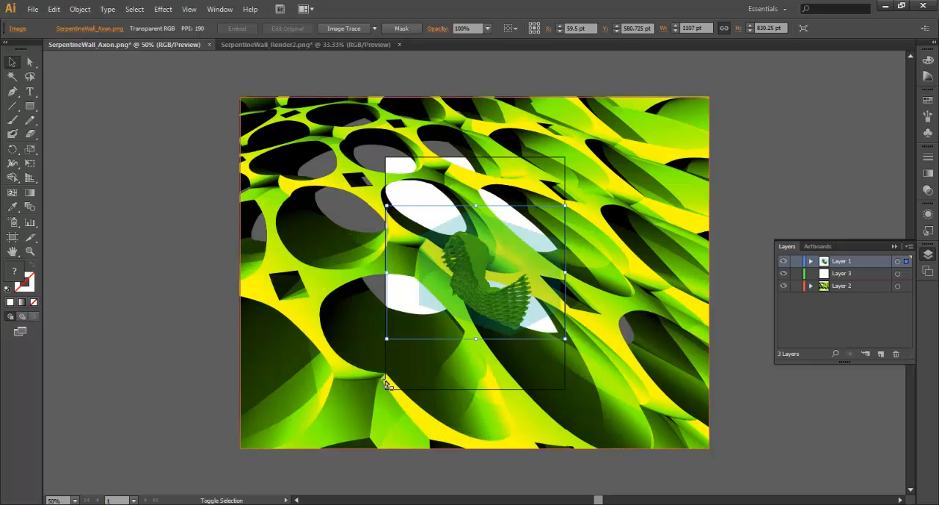
Scale the pasted close-up render down proportionally to nearly the artboard's width, about 598 by 448 pt.
{"action": "left_click", "coordinate": [301, 301]}
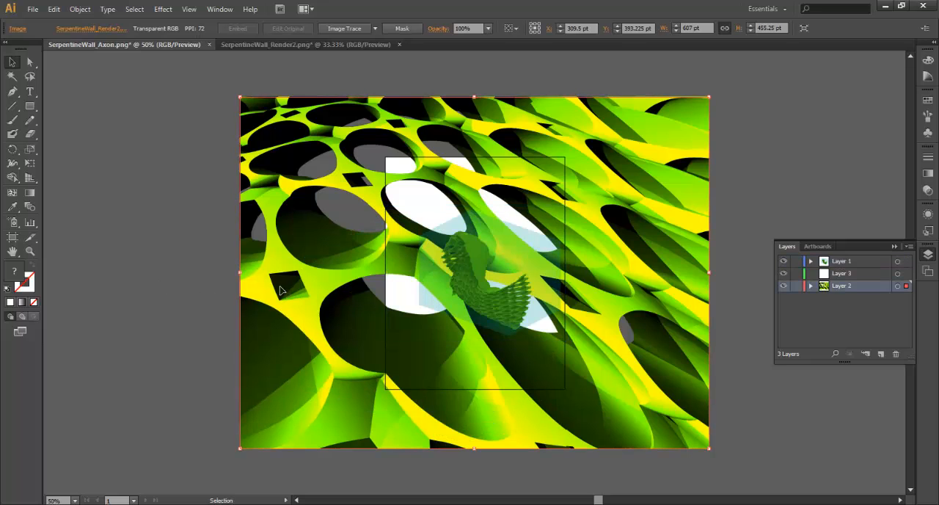
{"action": "left_click", "coordinate": [242, 454]}
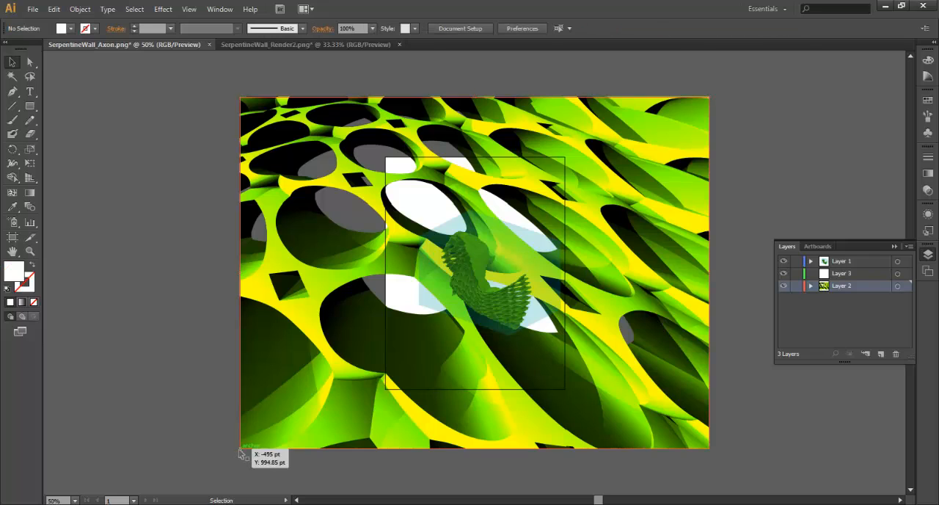
{"action": "left_click", "coordinate": [238, 449]}
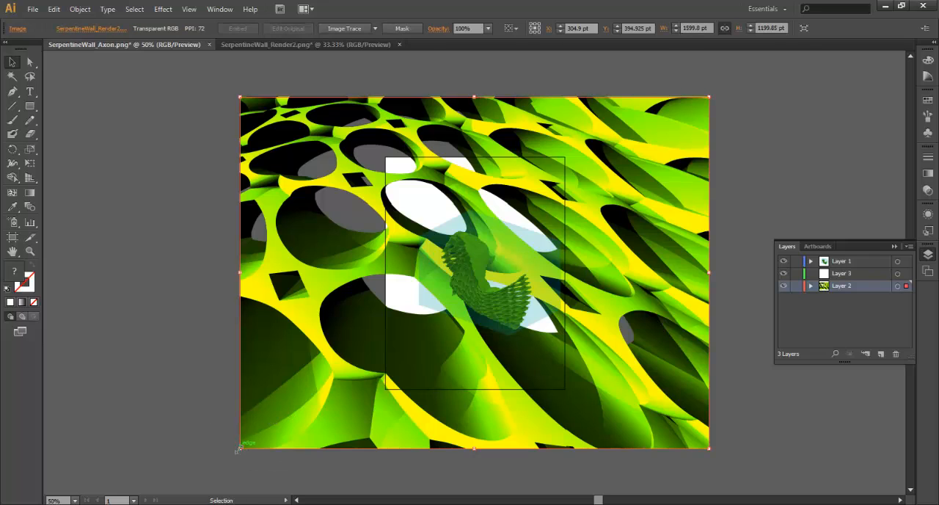
{"action": "left_click_drag", "start_coordinate": [238, 448], "coordinate": [388, 381], "text": "shift"}
Move the axon image to the artboard's bottom edge, then hide Layer 1 and align the close-up render with the lower-left corner.
{"action": "left_click_drag", "start_coordinate": [407, 315], "coordinate": [406, 366]}
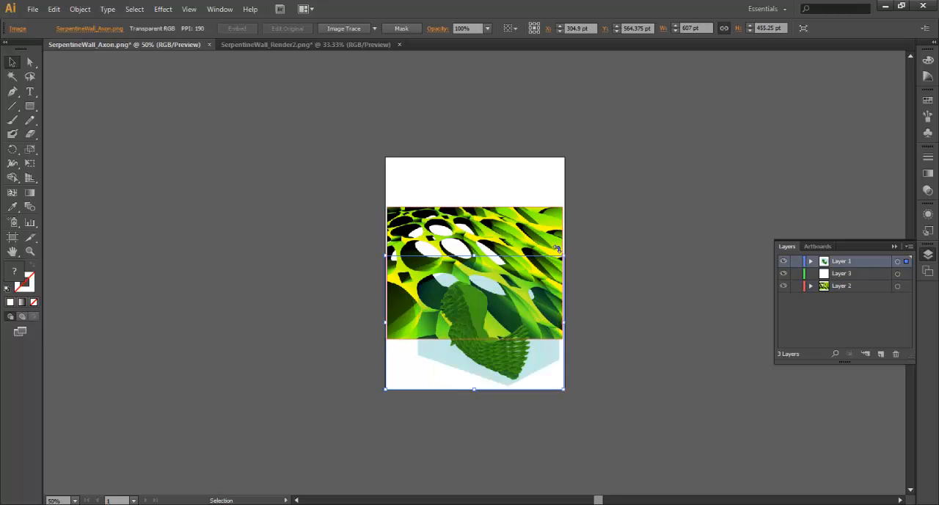
{"action": "left_click", "coordinate": [784, 262]}
{"action": "left_click_drag", "start_coordinate": [518, 263], "coordinate": [513, 314]}
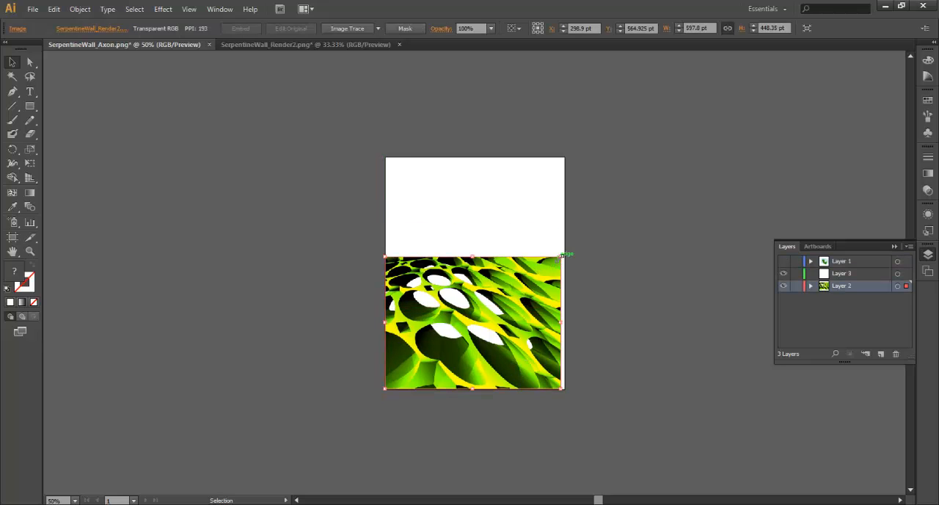
Enlarge the close-up render proportionally to 612 by 459 pt so it spans the artboard, and align it with the bottom edge.
{"action": "left_click_drag", "start_coordinate": [562, 255], "coordinate": [565, 256]}
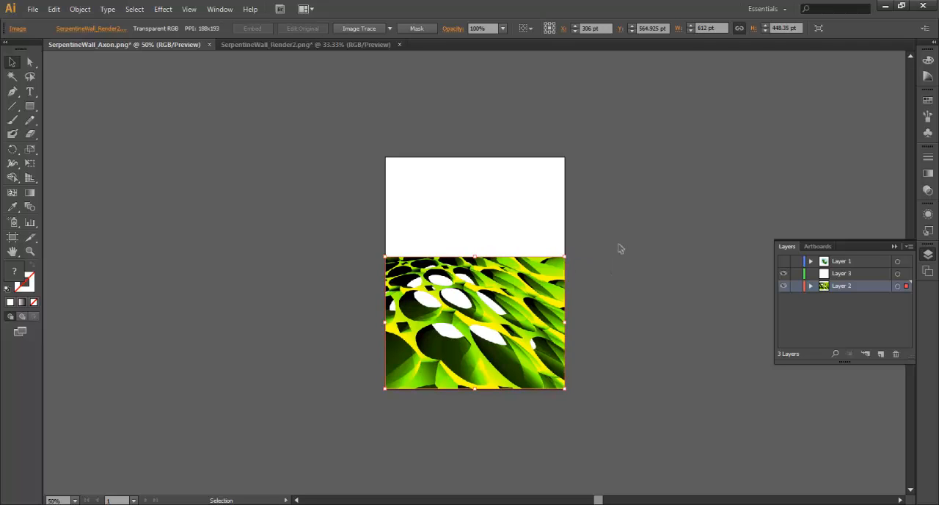
{"action": "key", "text": "ctrl+z"}
{"action": "key", "text": "ctrl+plus"}
{"action": "key", "text": "ctrl+plus"}
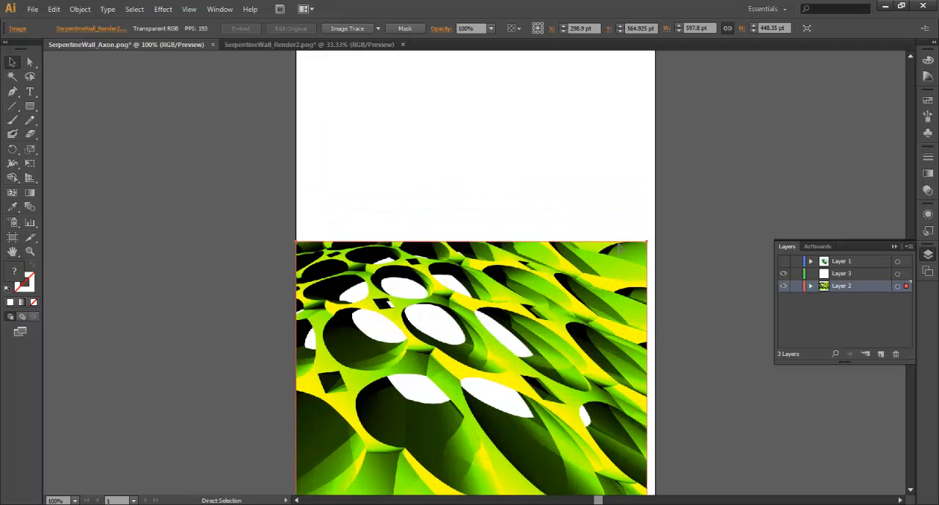
{"action": "left_click_drag", "start_coordinate": [646, 211], "coordinate": [656, 206]}
{"action": "left_click", "coordinate": [724, 281]}
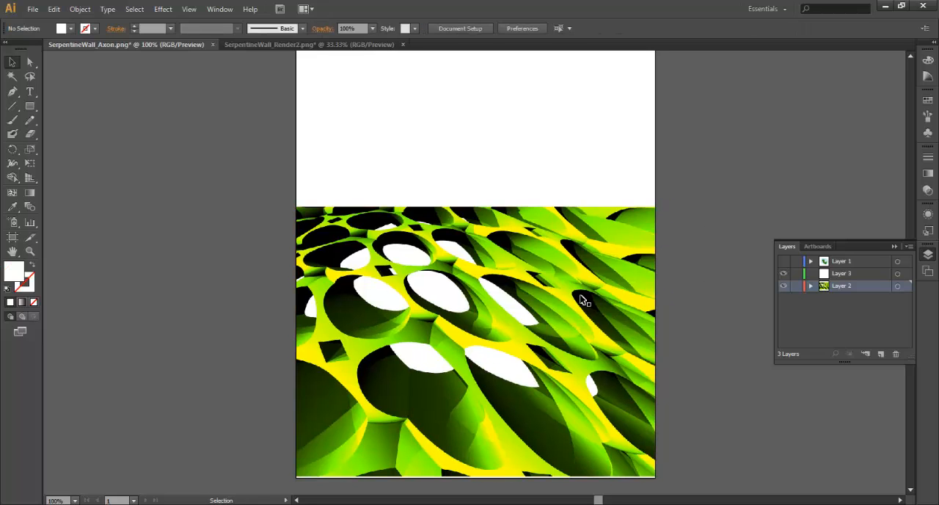
{"action": "left_click_drag", "start_coordinate": [510, 305], "coordinate": [509, 307]}
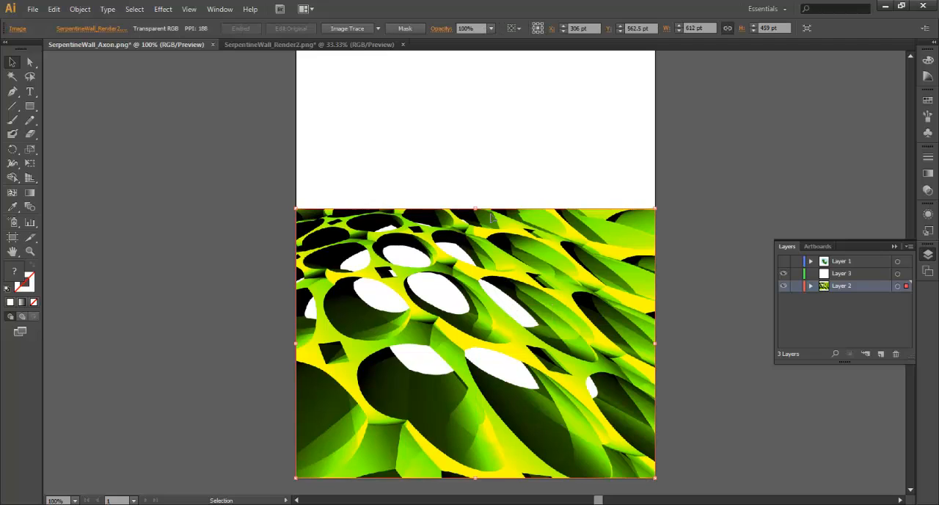
{"action": "left_click", "coordinate": [494, 171]}
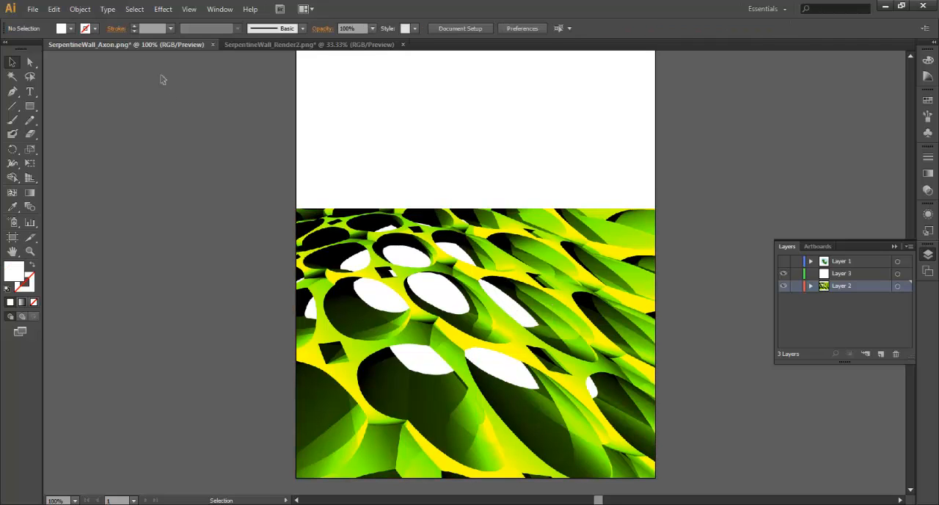
Try an opacity of 30% on the close-up render image.
{"action": "left_click", "coordinate": [408, 214]}
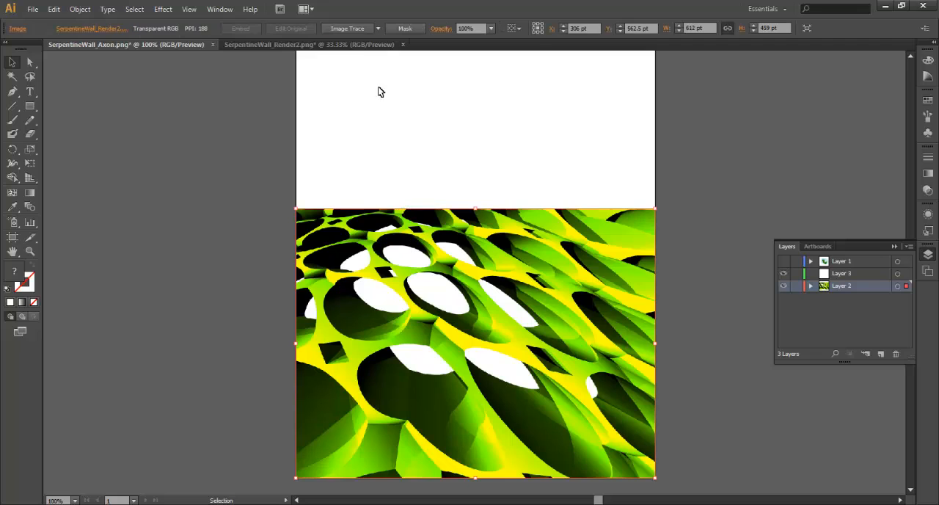
{"action": "left_click", "coordinate": [493, 28]}
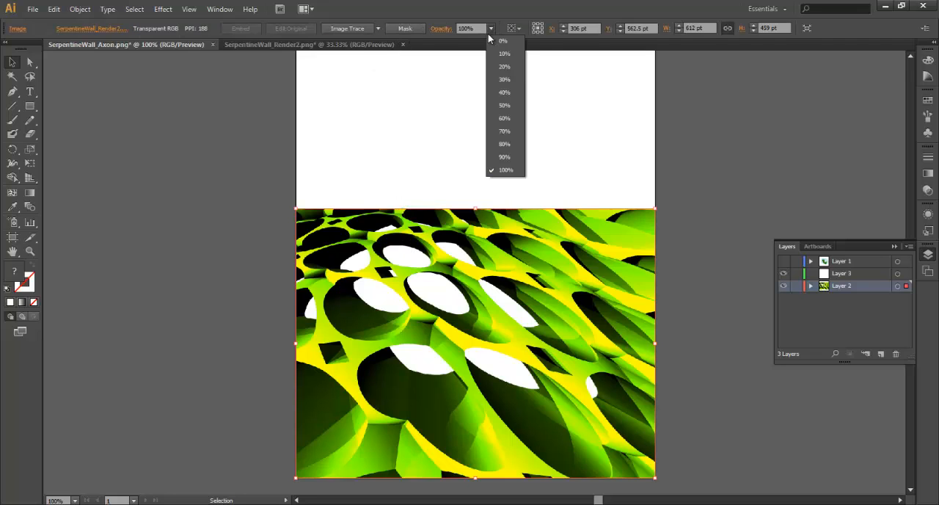
{"action": "left_click", "coordinate": [505, 81]}
{"action": "left_click", "coordinate": [183, 226]}
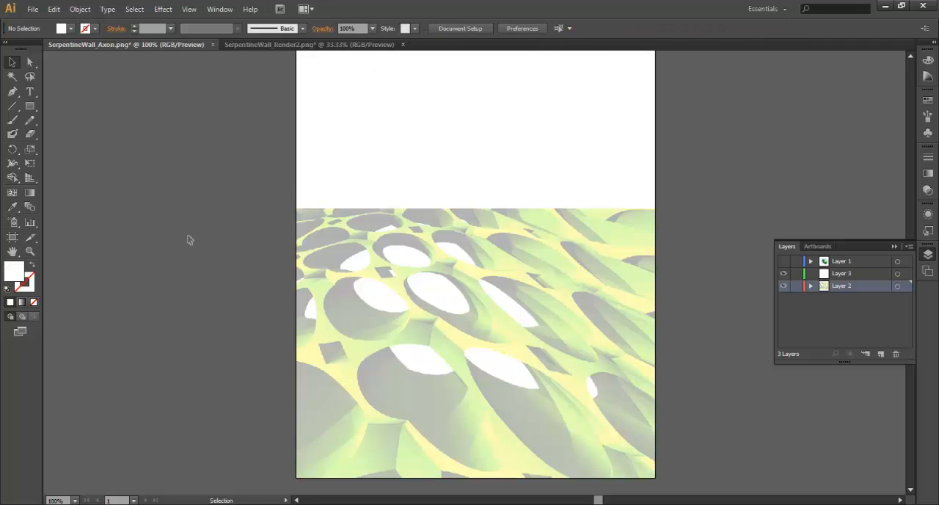
Try 40% opacity on the close-up render and settle on 50%.
{"action": "left_click", "coordinate": [458, 289]}
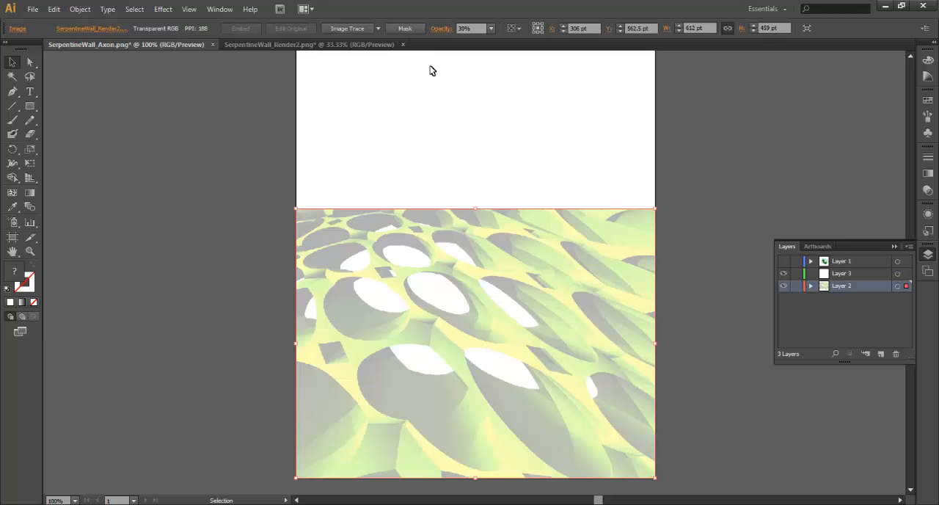
{"action": "left_click", "coordinate": [491, 28]}
{"action": "left_click", "coordinate": [507, 94]}
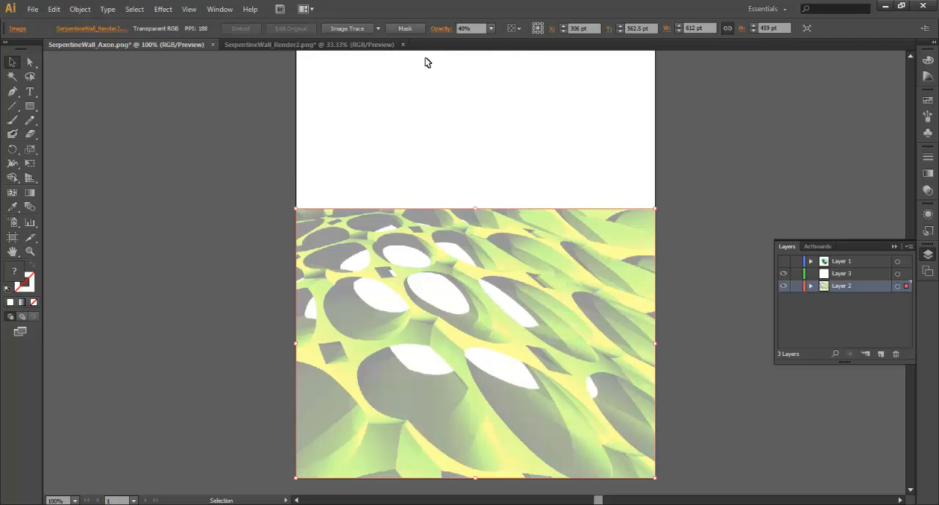
{"action": "left_click", "coordinate": [491, 28]}
{"action": "left_click", "coordinate": [505, 110]}
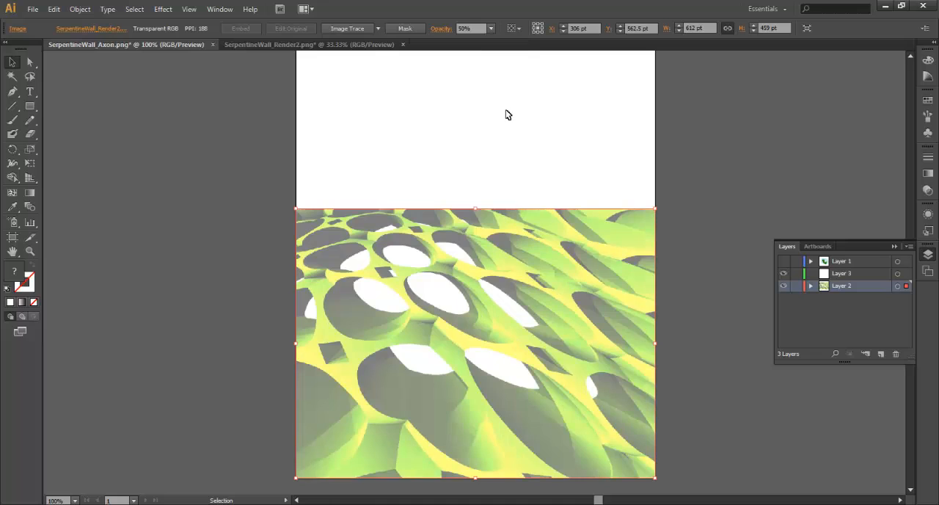
{"action": "left_click", "coordinate": [263, 199]}
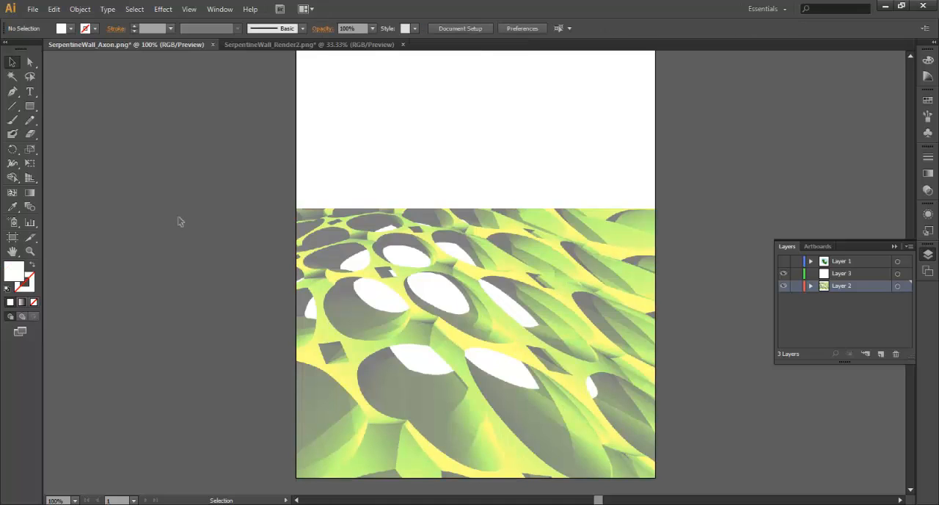
With Layer 1 shown and Layer 2 locked, scale the axon image to about 480 by 360 pt and place it near the artboard's lower-right corner.
{"action": "left_click", "coordinate": [784, 262]}
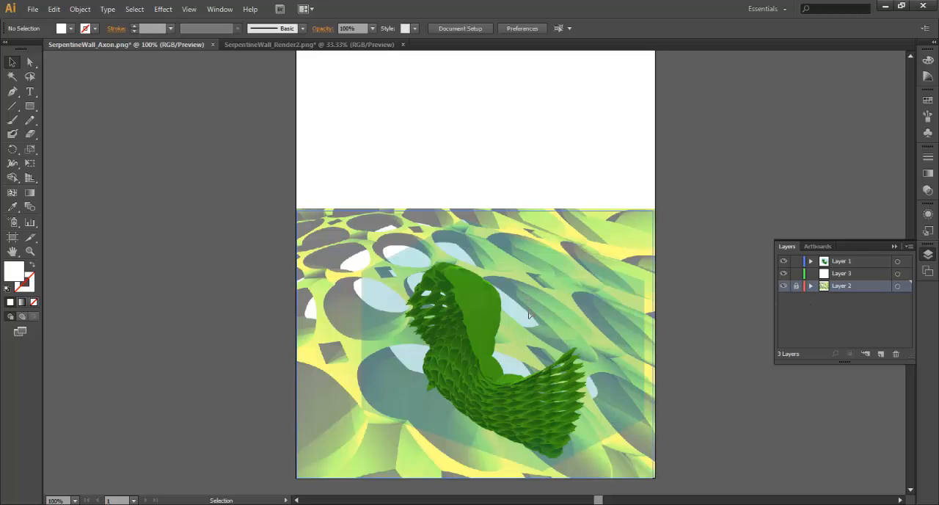
{"action": "left_click", "coordinate": [549, 368]}
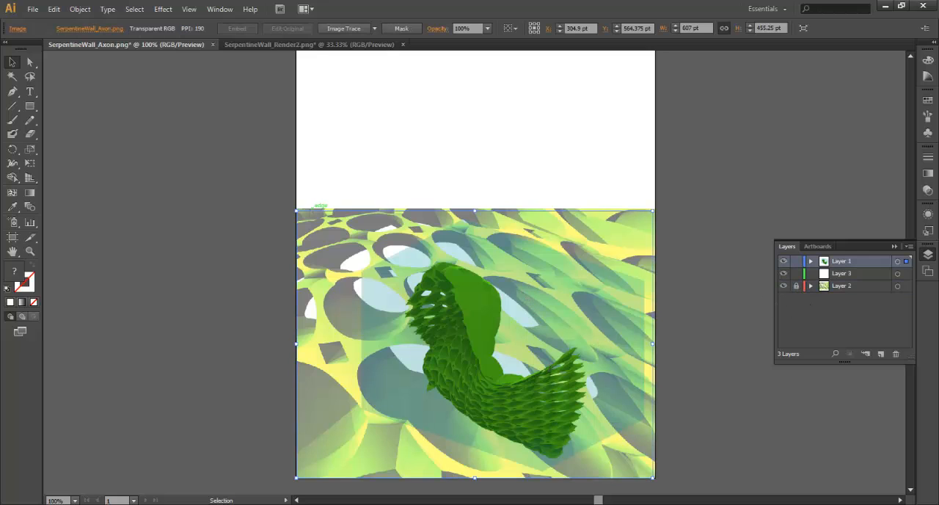
{"action": "left_click_drag", "start_coordinate": [296, 211], "coordinate": [372, 257]}
{"action": "left_click_drag", "start_coordinate": [484, 333], "coordinate": [468, 333]}
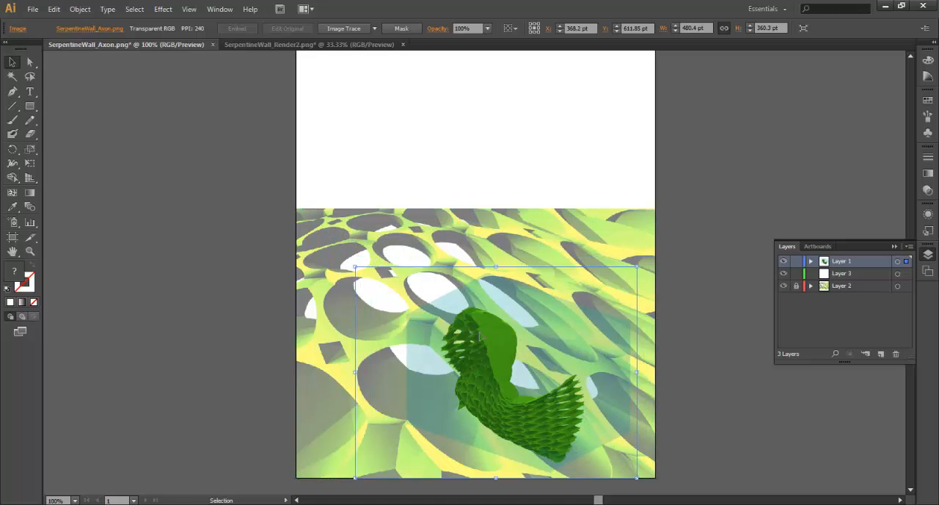
{"action": "left_click_drag", "start_coordinate": [572, 357], "coordinate": [587, 357]}
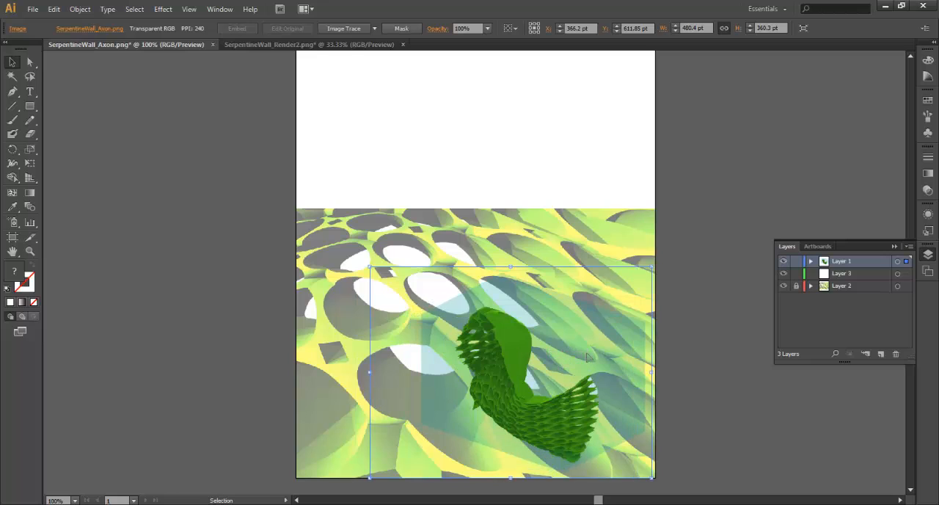
{"action": "left_click", "coordinate": [707, 365]}
Lock Layer 1 and draw a white rectangle about 253 by 187 pt on Layer 3, partly behind the axon wall.
{"action": "scroll", "coordinate": [625, 264], "scroll_direction": "down", "scroll_amount": 2}
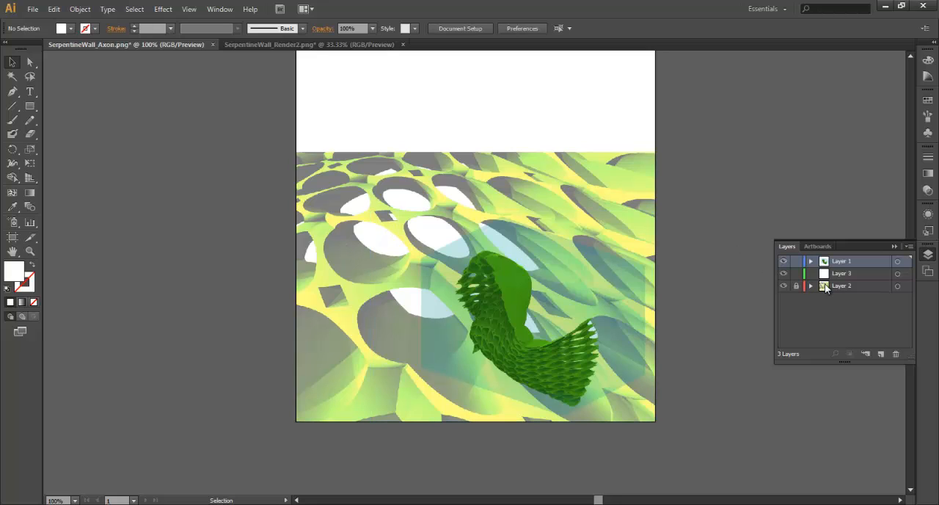
{"action": "left_click", "coordinate": [866, 274]}
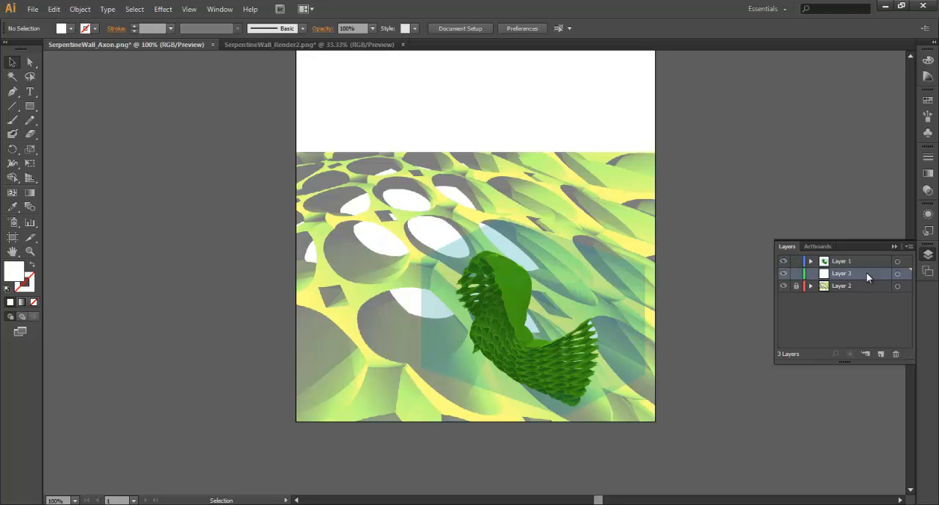
{"action": "left_click", "coordinate": [796, 261]}
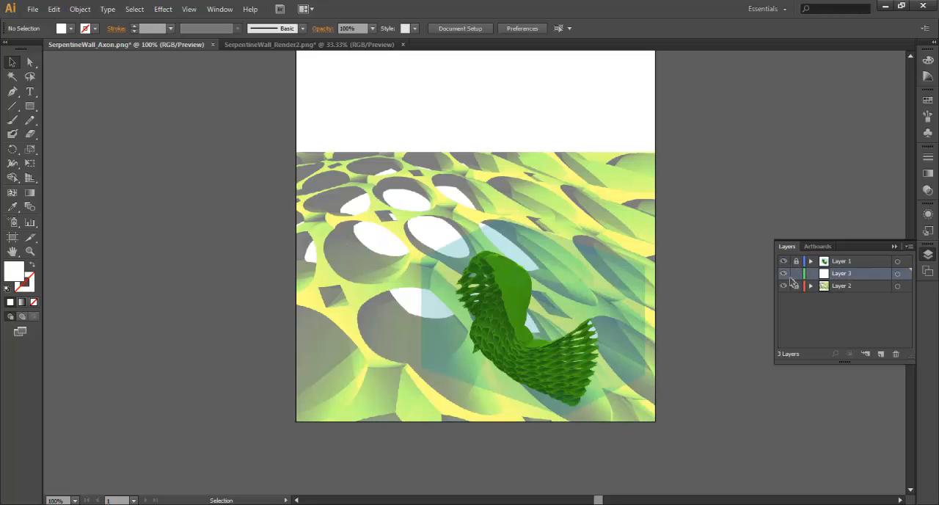
{"action": "left_click", "coordinate": [30, 107]}
{"action": "left_click_drag", "start_coordinate": [381, 241], "coordinate": [530, 351]}
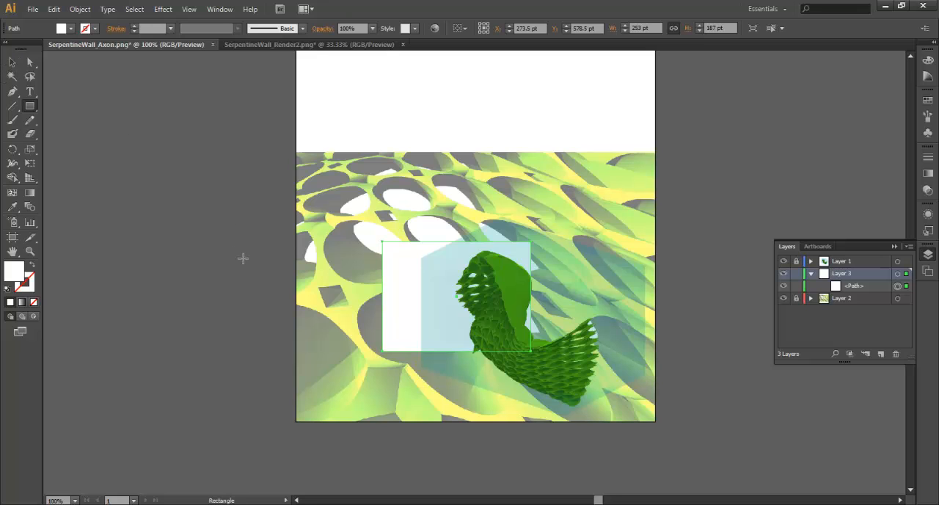
{"action": "left_click", "coordinate": [118, 111]}
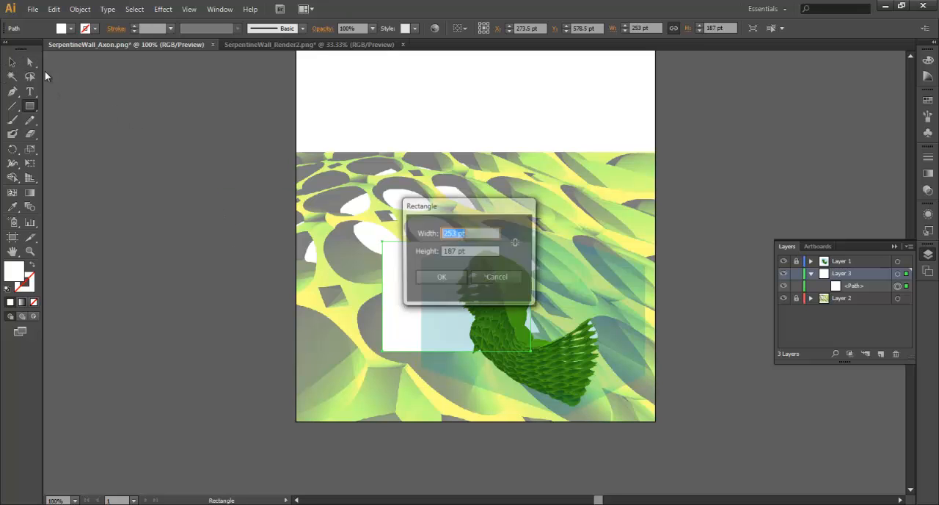
Move the white rectangle's upper-left anchor point onto the top vertex of the axon image's blue backdrop.
{"action": "left_click", "coordinate": [514, 282]}
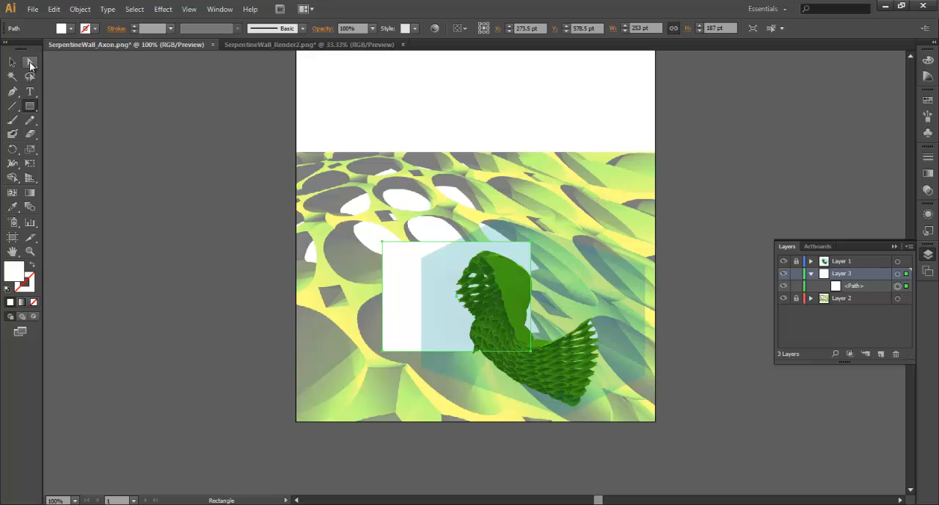
{"action": "left_click", "coordinate": [30, 65]}
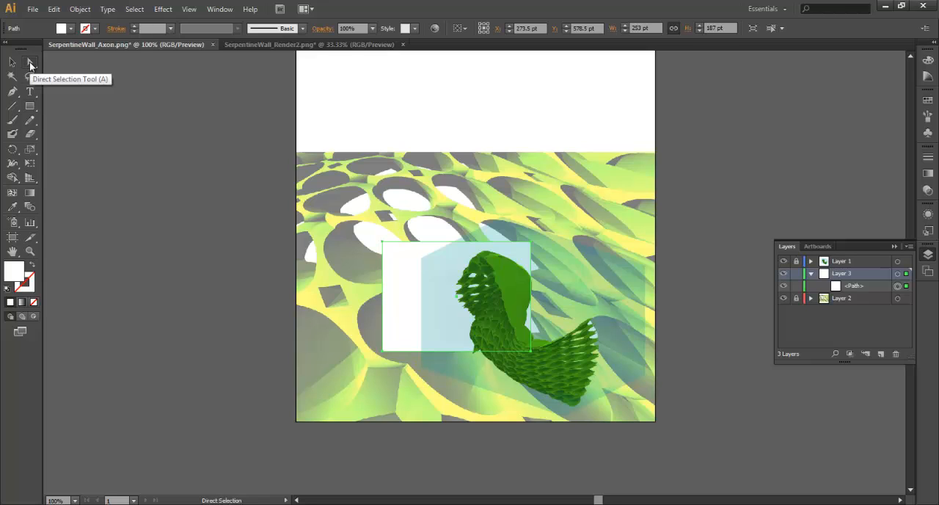
{"action": "left_click", "coordinate": [220, 253]}
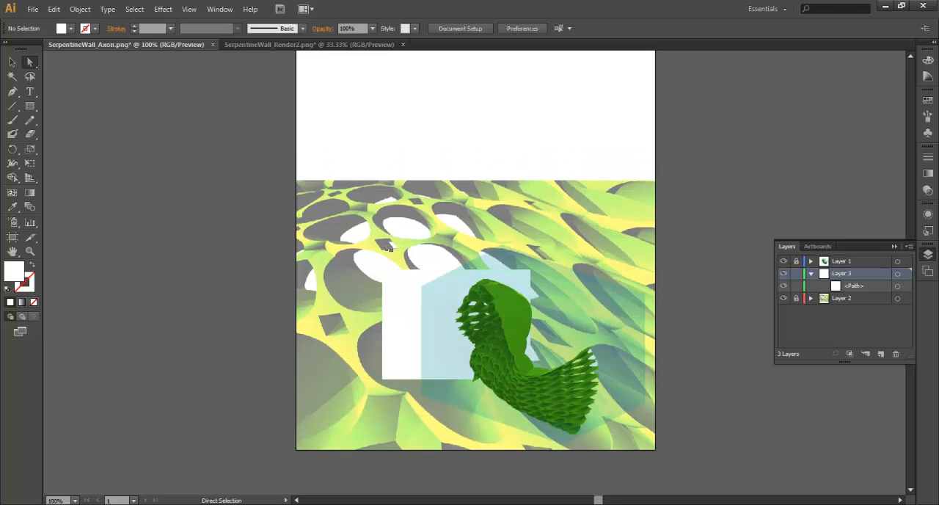
{"action": "left_click_drag", "start_coordinate": [383, 243], "coordinate": [504, 220]}
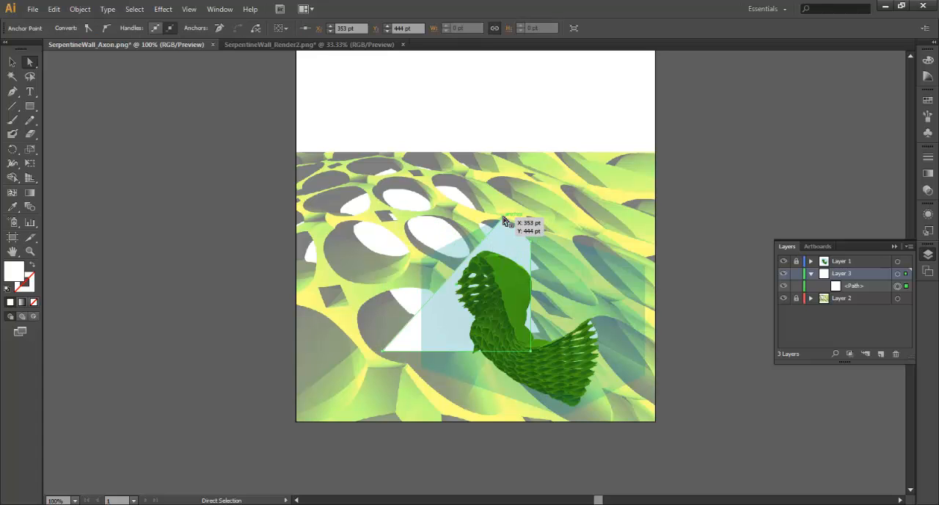
{"action": "key", "text": "ctrl+="}
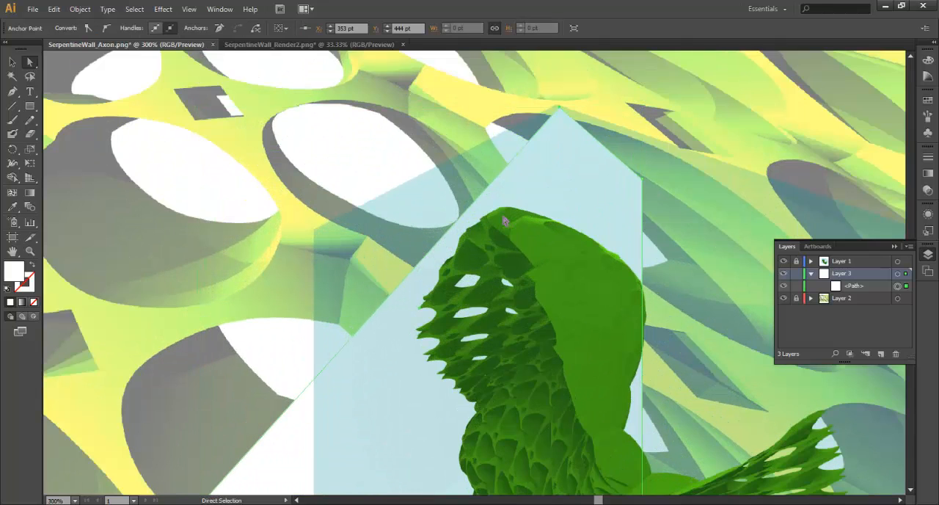
{"action": "left_click_drag", "start_coordinate": [561, 111], "coordinate": [557, 105]}
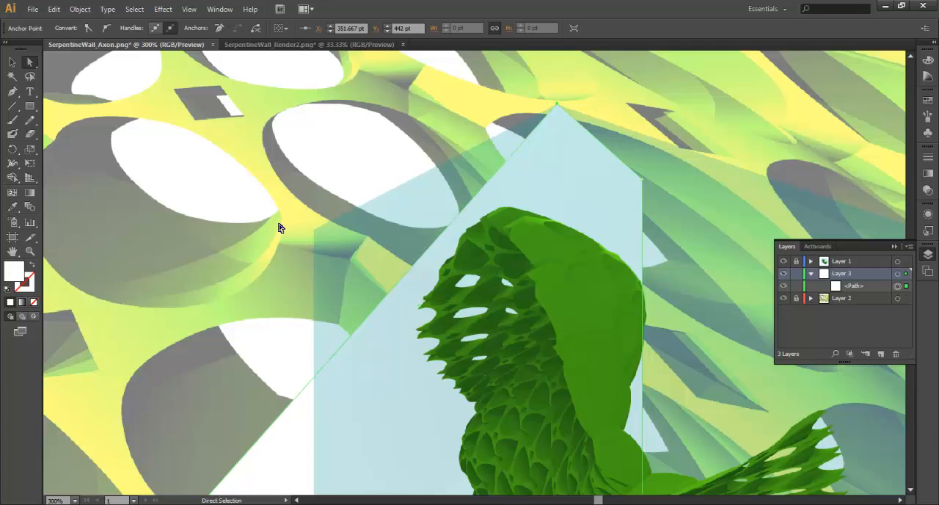
Place the white shape's lower-left anchor on the blue backdrop's upper-left vertex and its lower-right anchor on the backdrop's lower-left vertex.
{"action": "scroll", "coordinate": [278, 229], "scroll_direction": "down", "scroll_amount": 3}
{"action": "left_click", "coordinate": [228, 294]}
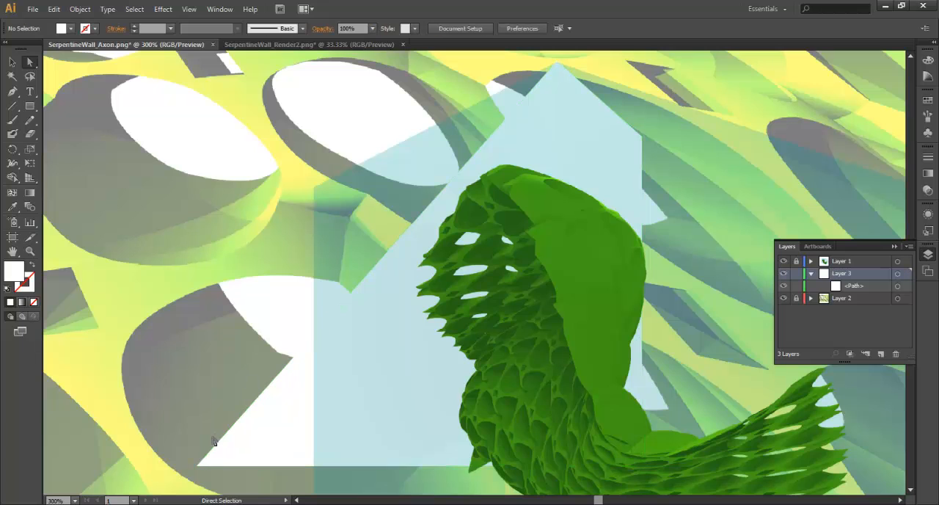
{"action": "left_click_drag", "start_coordinate": [197, 466], "coordinate": [314, 192]}
{"action": "scroll", "coordinate": [557, 157], "scroll_direction": "down", "scroll_amount": 2}
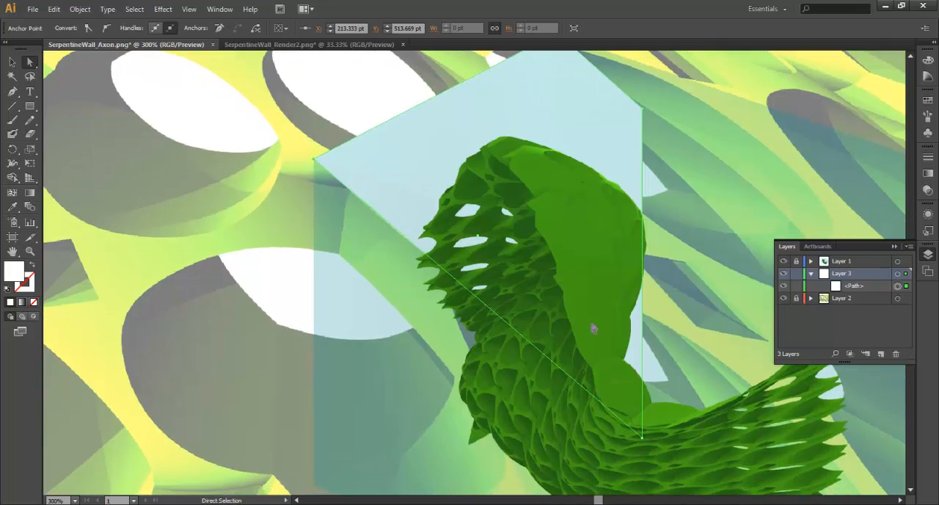
{"action": "scroll", "coordinate": [584, 339], "scroll_direction": "down", "scroll_amount": 2}
{"action": "left_click_drag", "start_coordinate": [650, 407], "coordinate": [345, 441]}
{"action": "left_click_drag", "start_coordinate": [317, 451], "coordinate": [314, 452]}
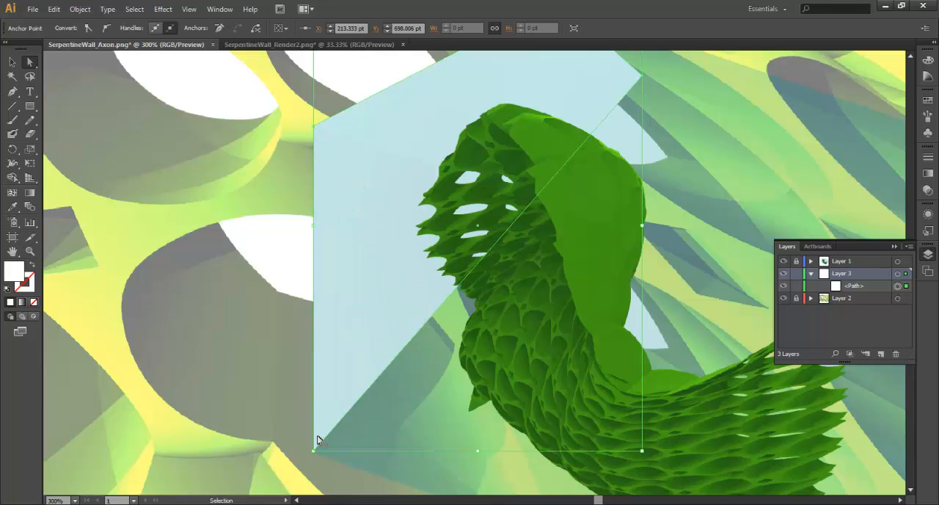
Move the white shape's remaining upper-right anchor onto the blue backdrop's upper-right vertex.
{"action": "key", "text": "ctrl+minus"}
{"action": "key", "text": "ctrl+minus"}
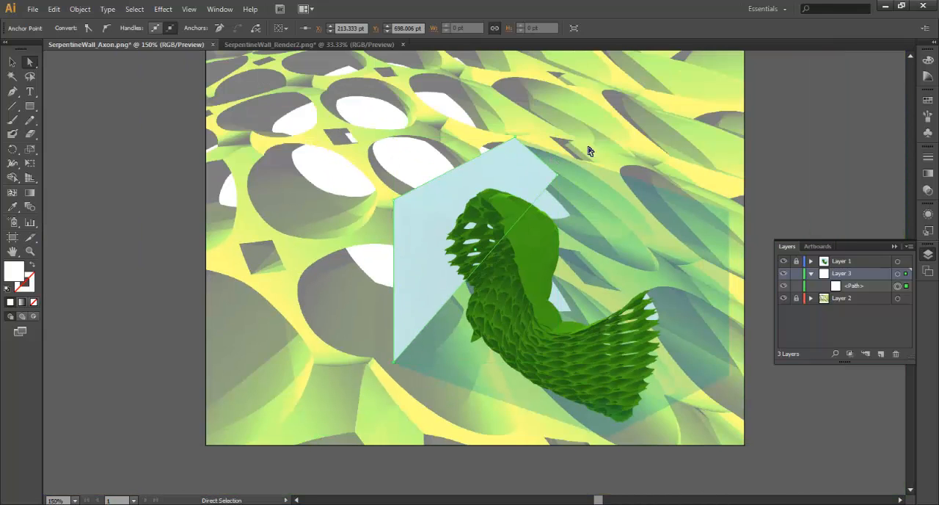
{"action": "left_click_drag", "start_coordinate": [547, 176], "coordinate": [729, 213]}
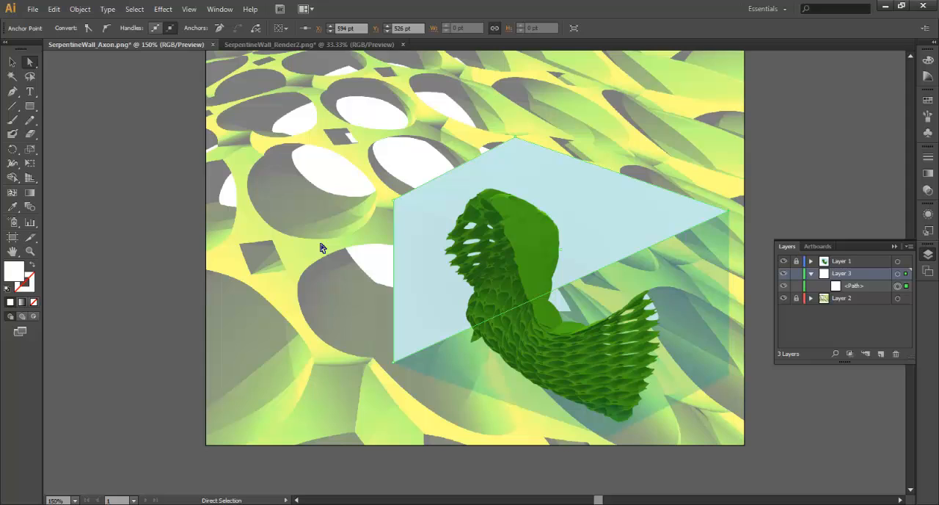
{"action": "left_click", "coordinate": [13, 61]}
{"action": "left_click", "coordinate": [218, 269]}
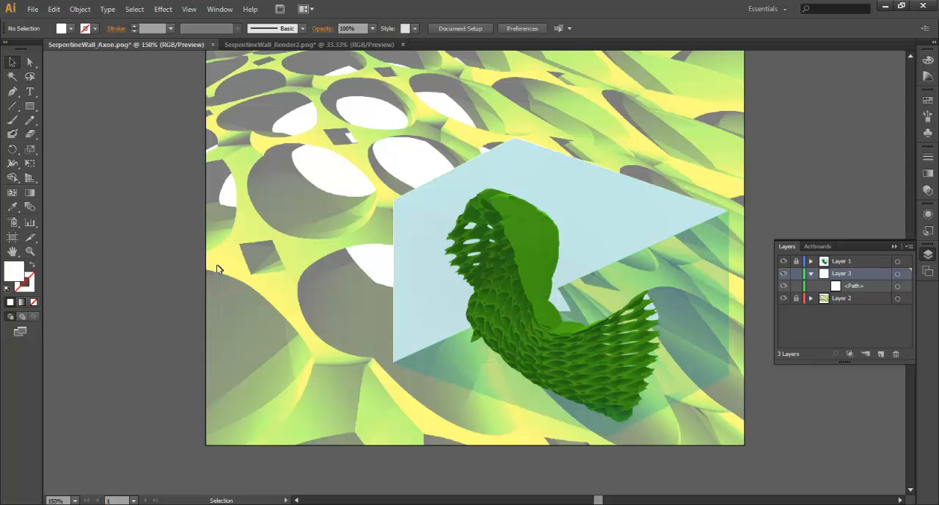
Duplicate the white shape, rotate the copy 180 degrees and fit it over the lower half of the blue backdrop.
{"action": "left_click", "coordinate": [411, 237]}
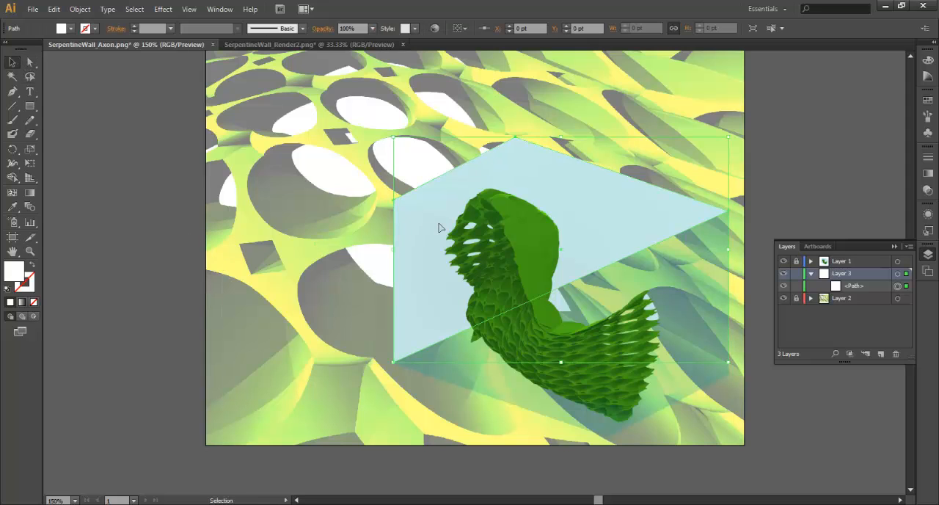
{"action": "key", "text": "a"}
{"action": "key", "text": "ctrl+v"}
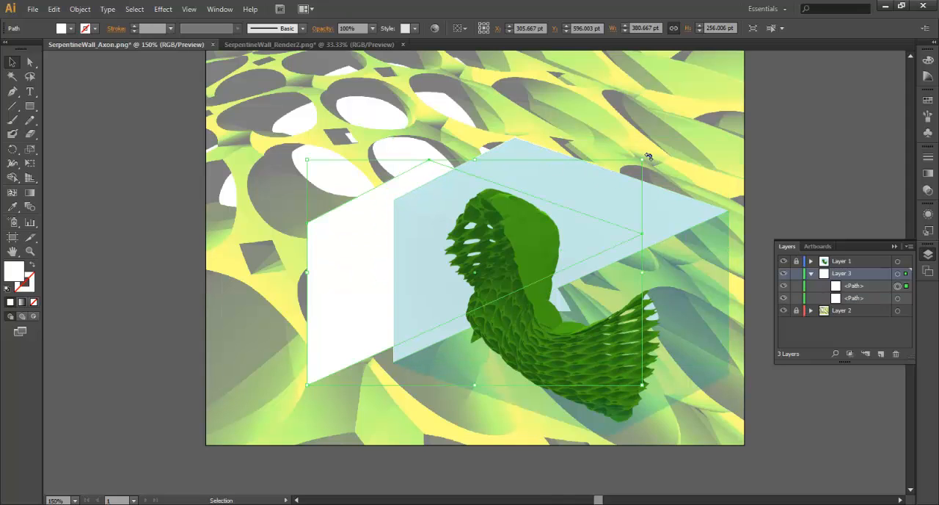
{"action": "left_click_drag", "start_coordinate": [649, 156], "coordinate": [345, 360]}
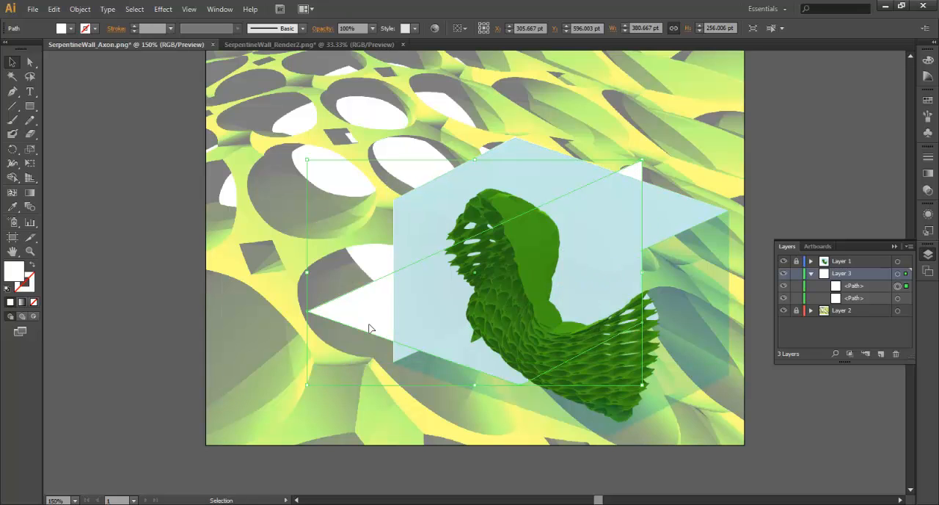
{"action": "left_click_drag", "start_coordinate": [304, 317], "coordinate": [394, 364]}
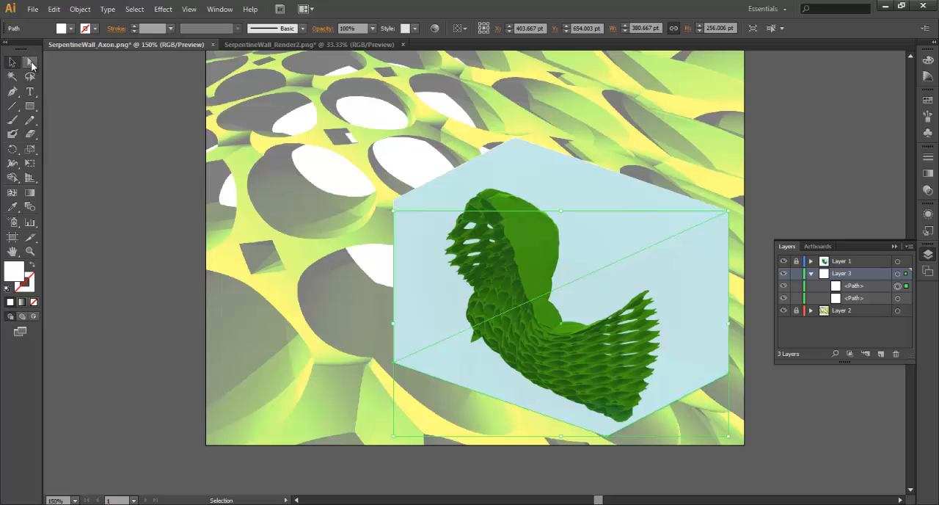
Group the two white shapes behind the axon wall on Layer 3.
{"action": "left_click", "coordinate": [114, 190]}
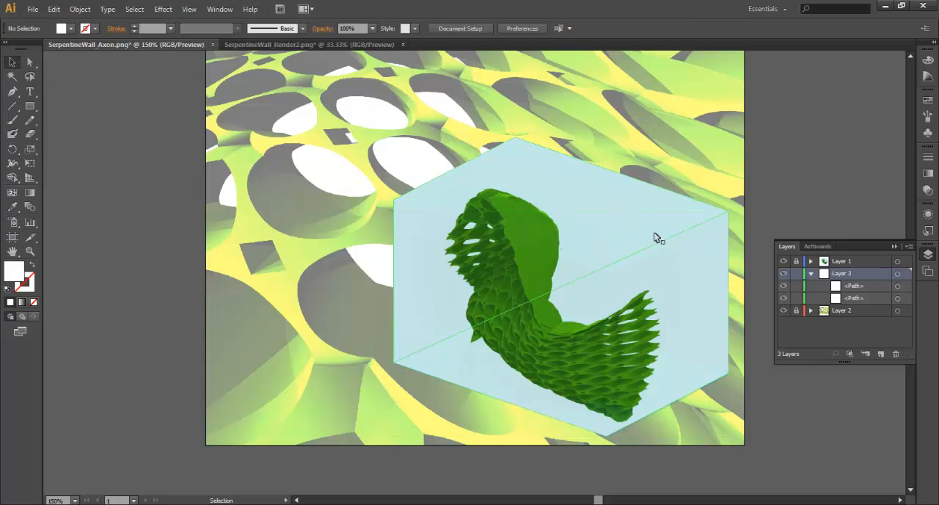
{"action": "left_click", "coordinate": [688, 263]}
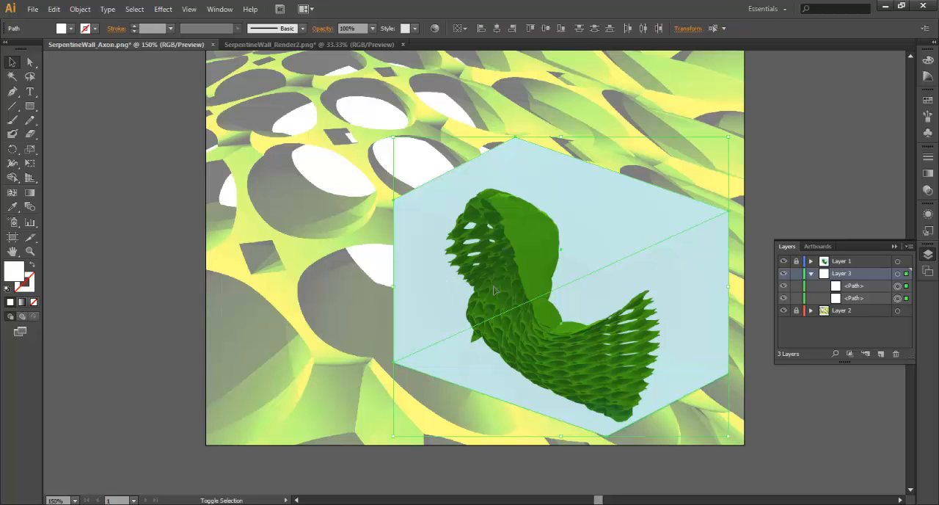
{"action": "right_click", "coordinate": [620, 246]}
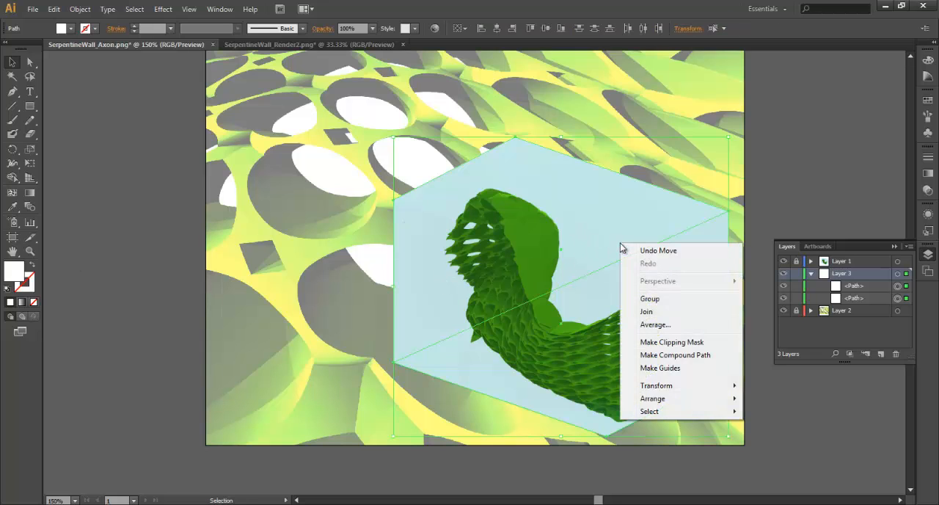
{"action": "left_click", "coordinate": [646, 297]}
{"action": "left_click", "coordinate": [169, 312]}
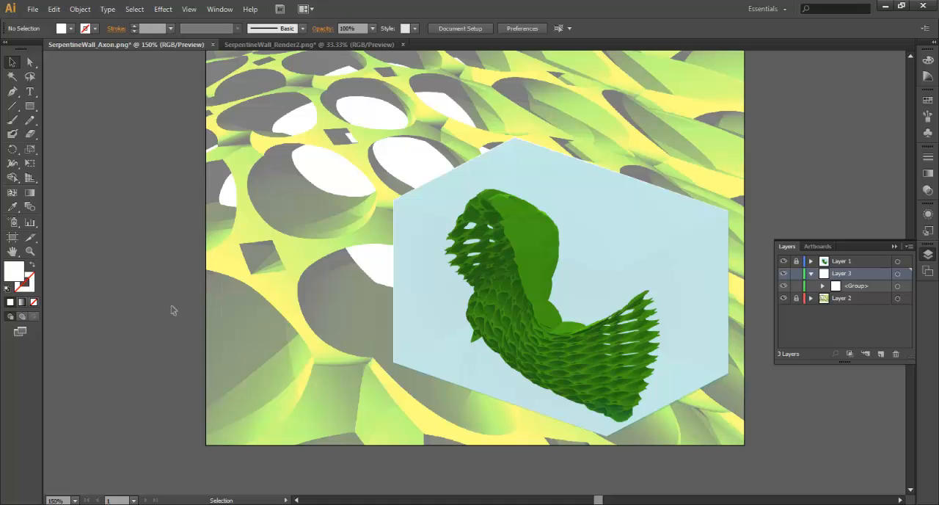
Try 60% opacity on the grouped white hexagon and settle on 70%.
{"action": "key", "text": "ctrl+1"}
{"action": "key", "text": "ctrl+minus"}
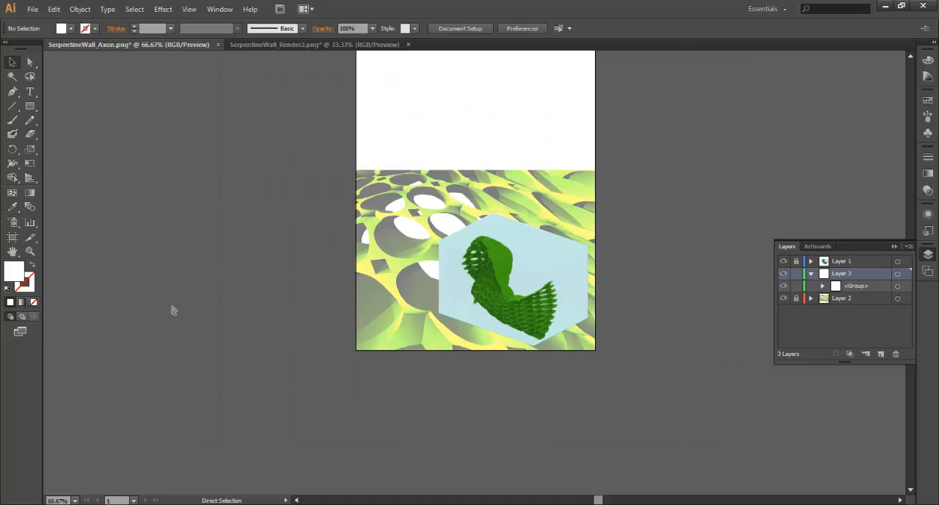
{"action": "key", "text": "ctrl+1"}
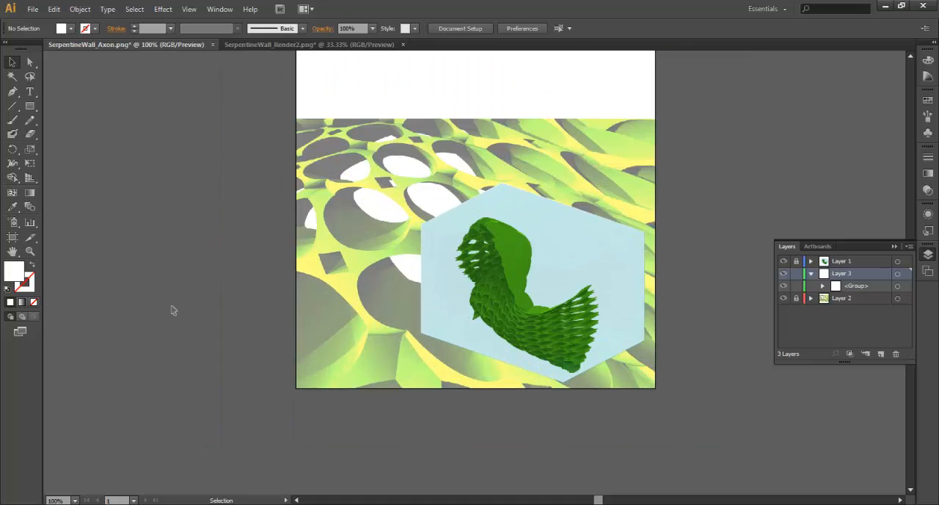
{"action": "left_click", "coordinate": [563, 256]}
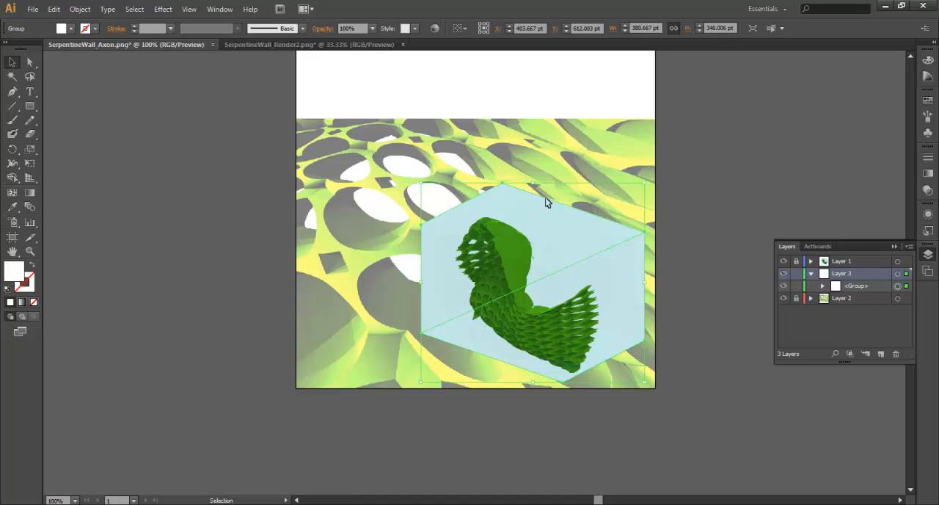
{"action": "left_click", "coordinate": [372, 31]}
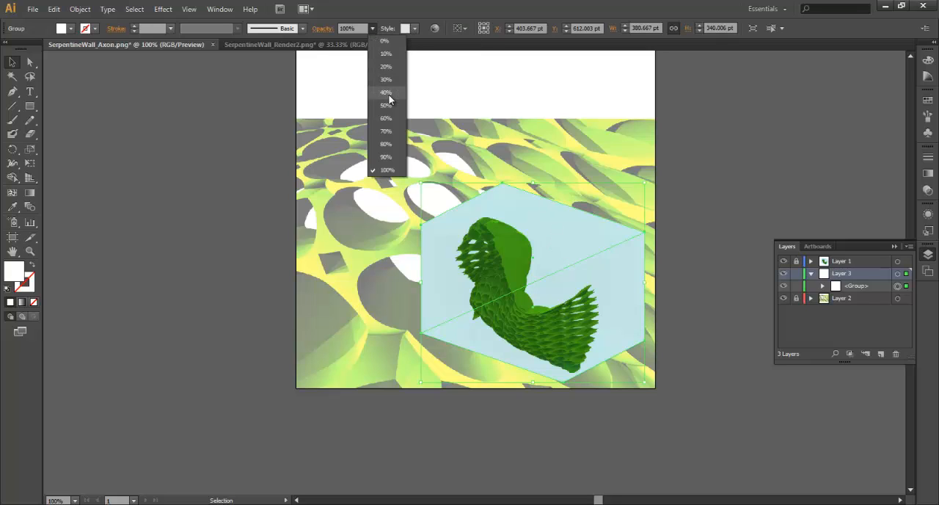
{"action": "left_click", "coordinate": [389, 119]}
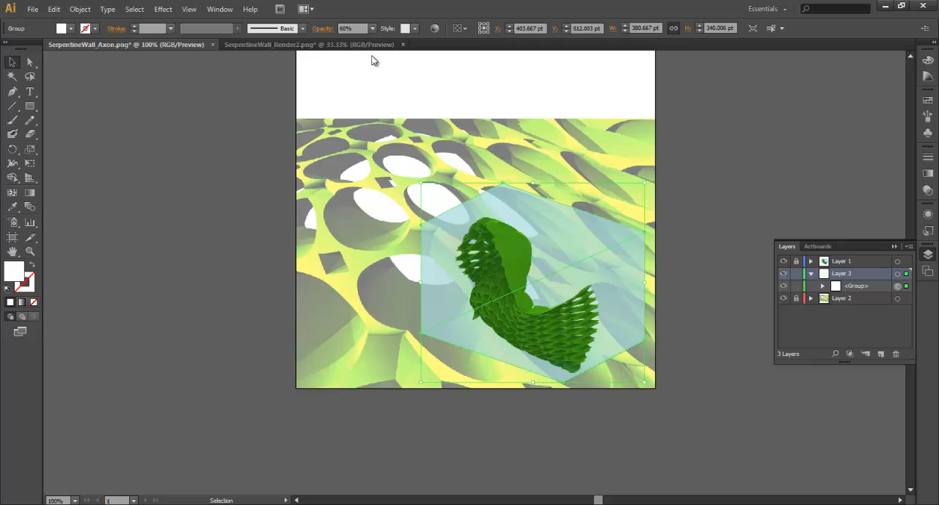
{"action": "left_click", "coordinate": [373, 29]}
{"action": "left_click", "coordinate": [387, 131]}
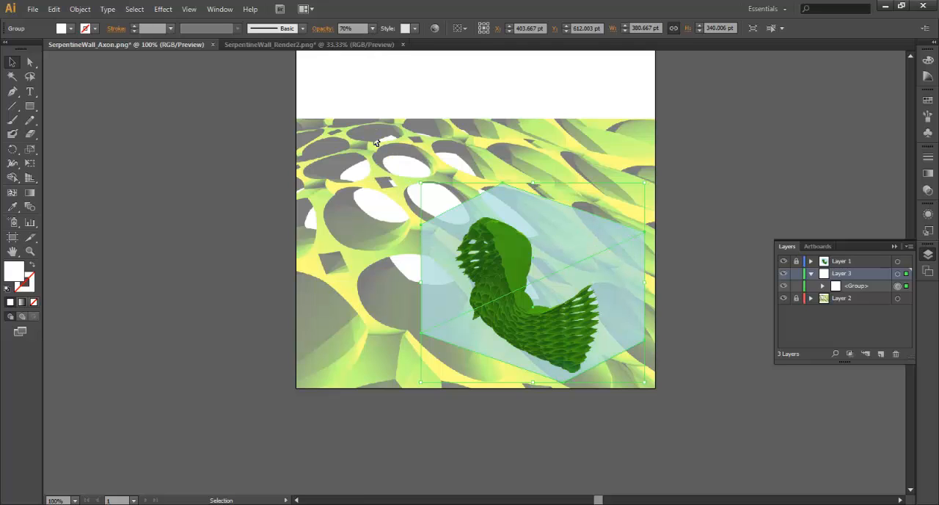
{"action": "left_click", "coordinate": [193, 197]}
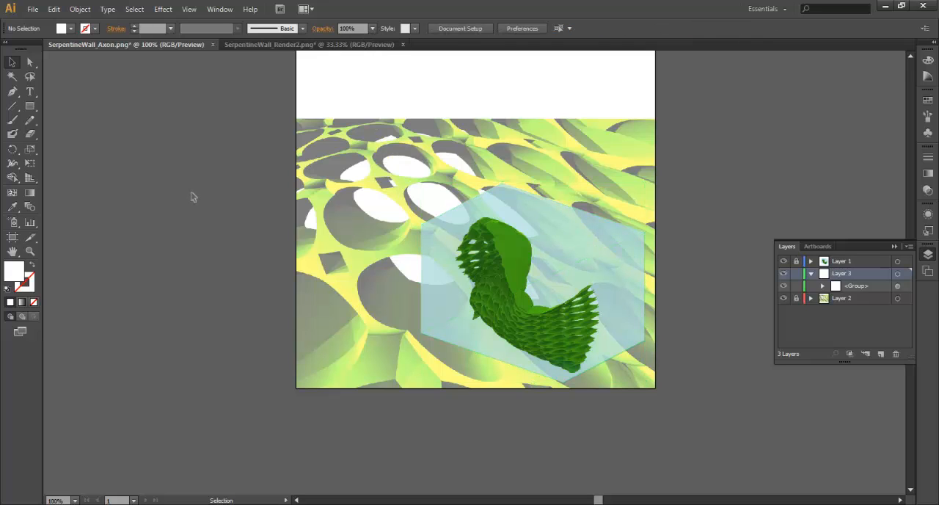
Lower the artboard's top edge to the top of the close-up render, giving a height of 459 pt.
{"action": "key", "text": "ctrl+minus"}
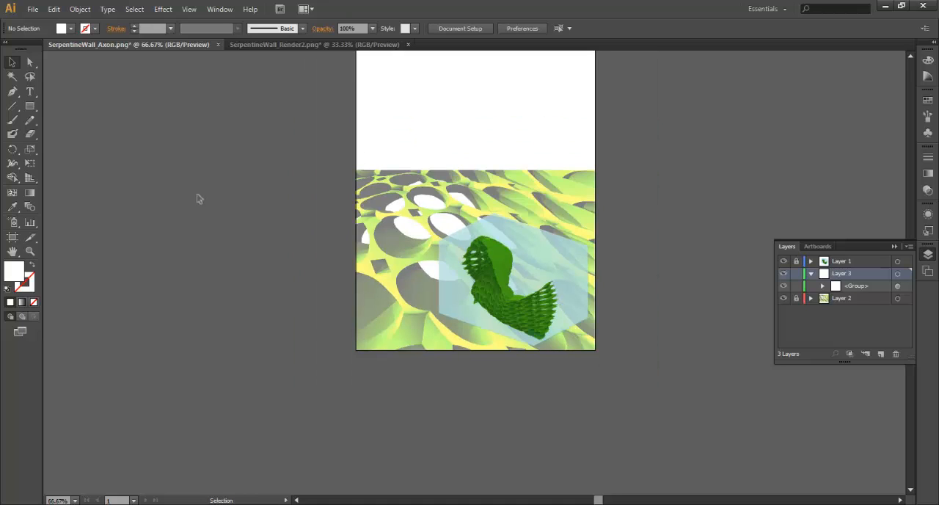
{"action": "scroll", "coordinate": [197, 199], "scroll_direction": "up", "scroll_amount": 1}
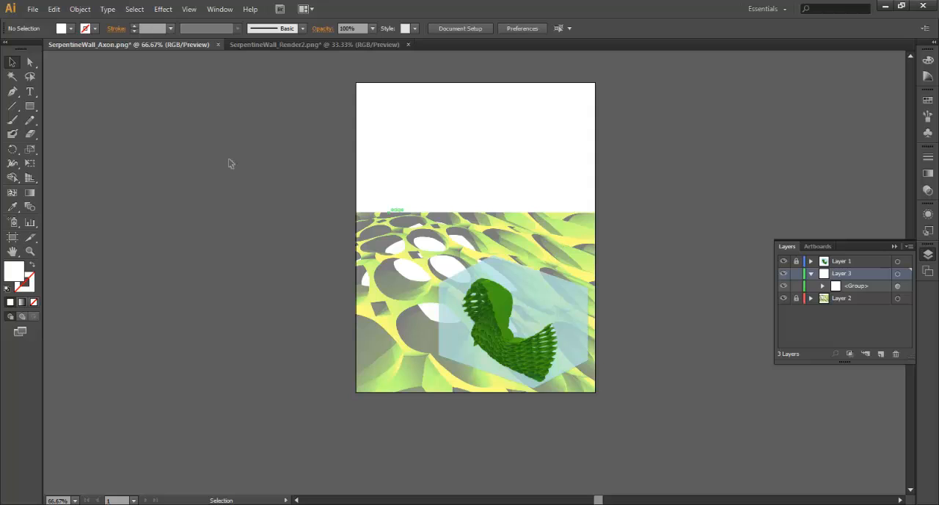
{"action": "left_click", "coordinate": [472, 28]}
{"action": "left_click", "coordinate": [587, 82]}
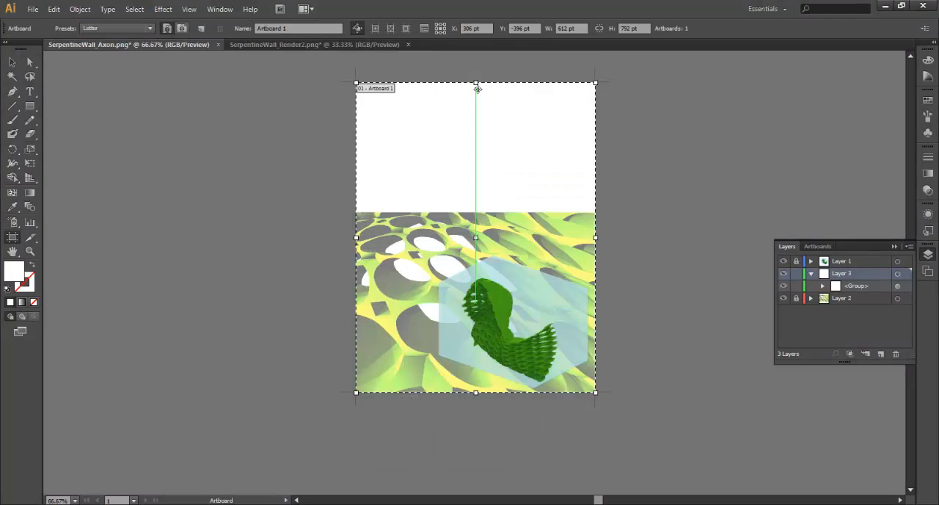
{"action": "left_click_drag", "start_coordinate": [477, 84], "coordinate": [502, 212]}
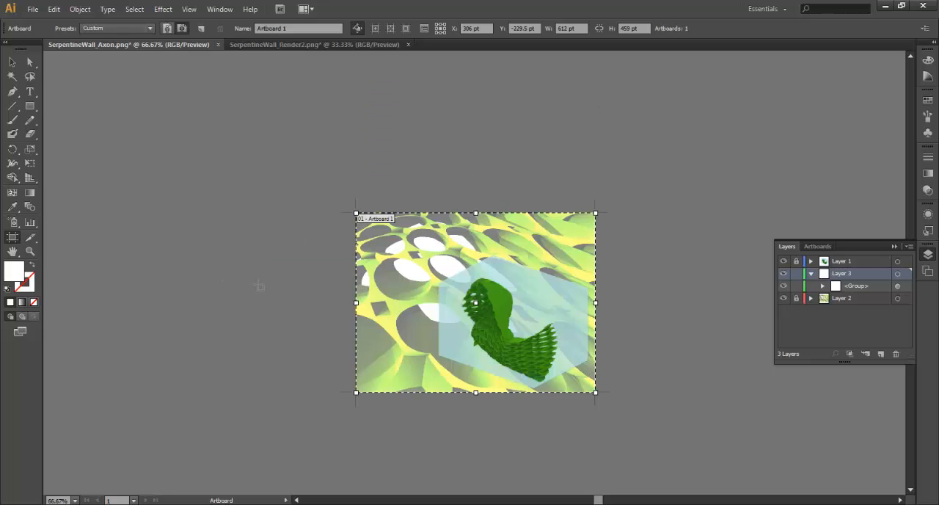
{"action": "left_click", "coordinate": [12, 62]}
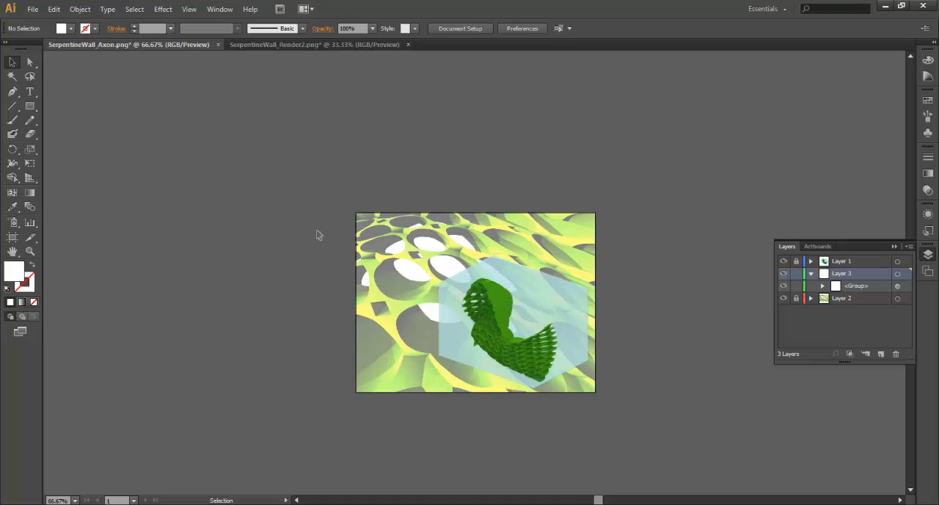
Save the composition in the Rhino folder as the Illustrator CS6 file SerpentineWall_Axon_Diagram.ai.
{"action": "key", "text": "ctrl+1"}
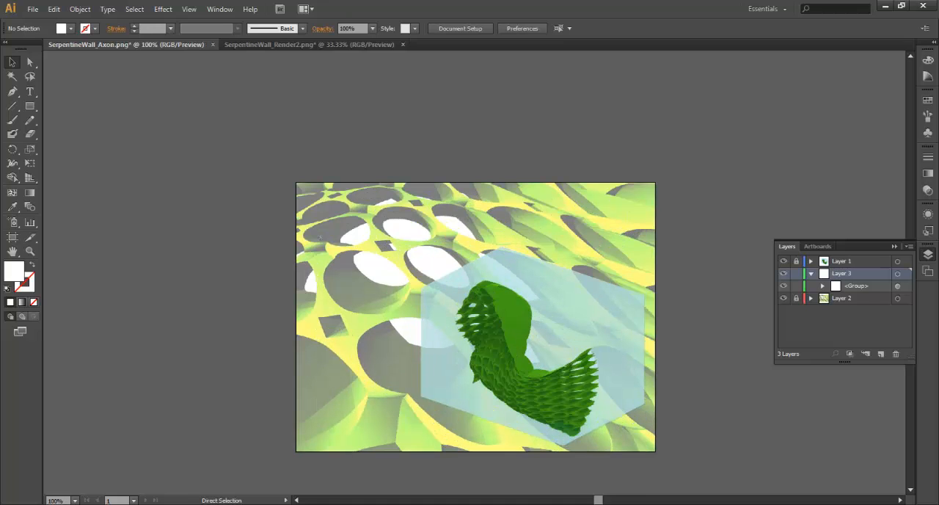
{"action": "scroll", "coordinate": [316, 232], "scroll_direction": "down", "scroll_amount": 2}
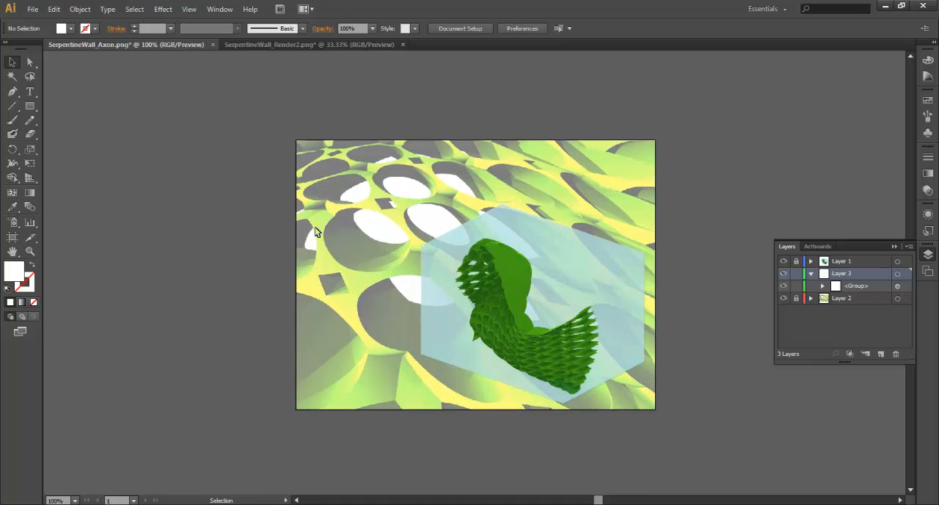
{"action": "key", "text": "ctrl+shift+s"}
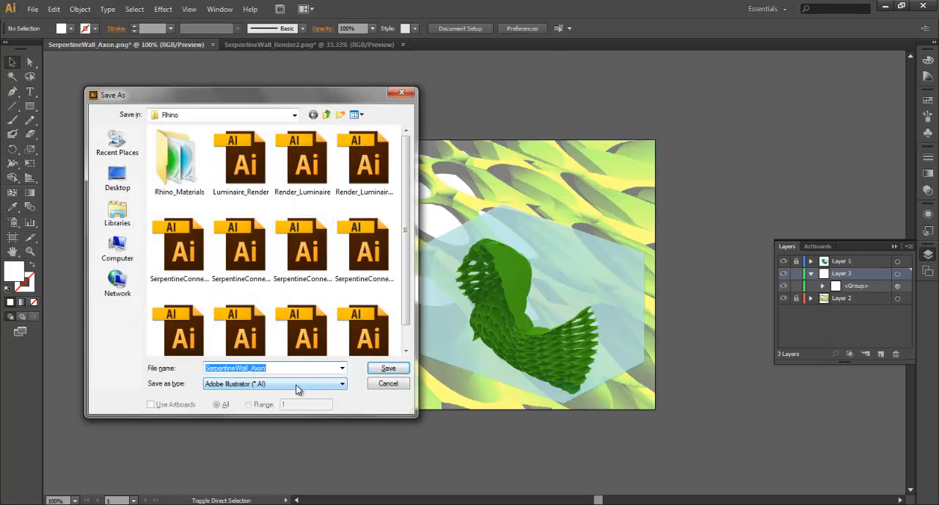
{"action": "left_click", "coordinate": [297, 369]}
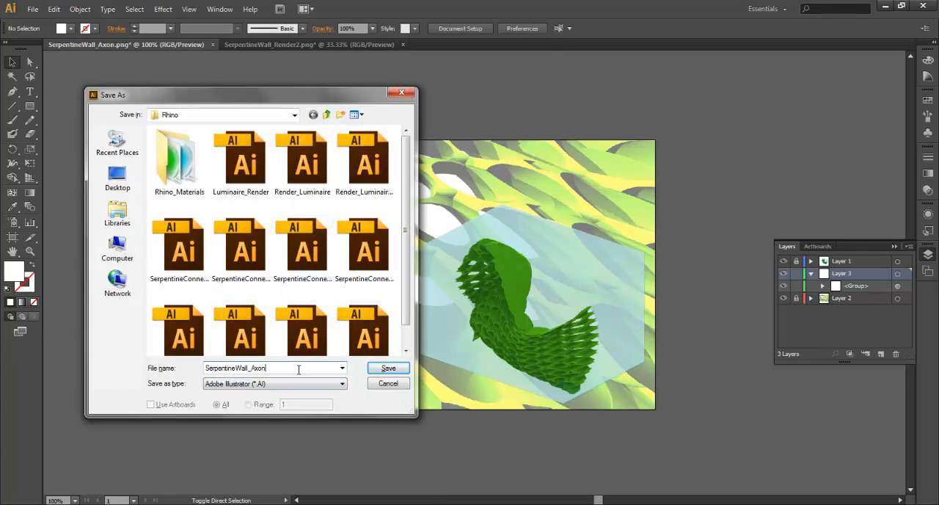
{"action": "type", "text": "_Diagram"}
{"action": "key", "text": "Return"}
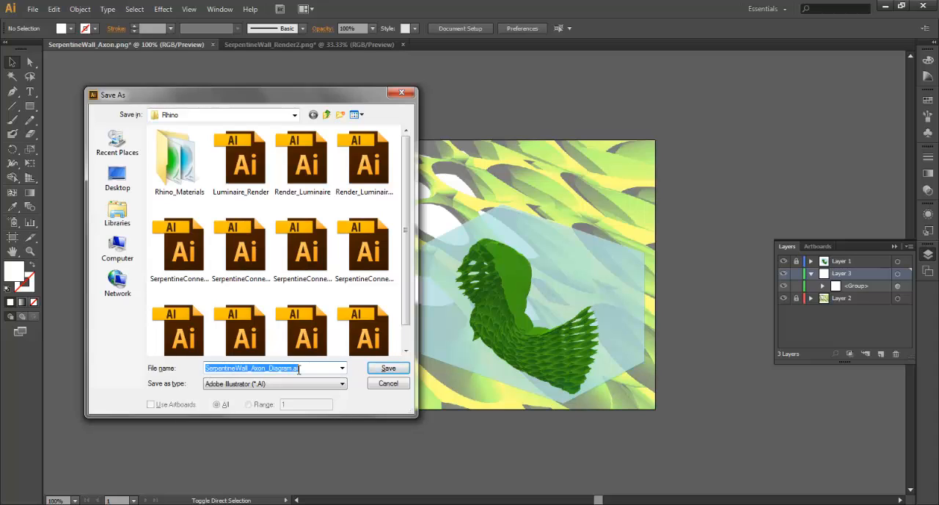
{"action": "left_click", "coordinate": [388, 367]}
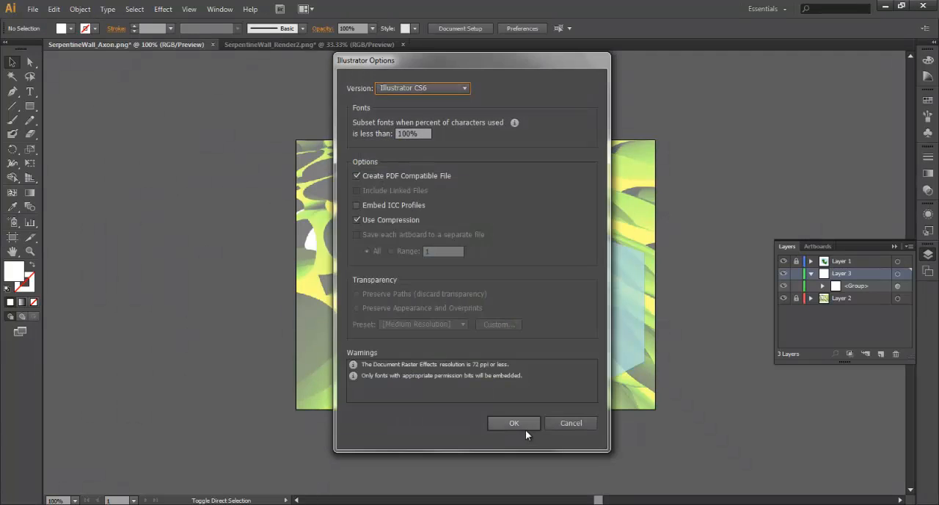
{"action": "left_click", "coordinate": [525, 428]}
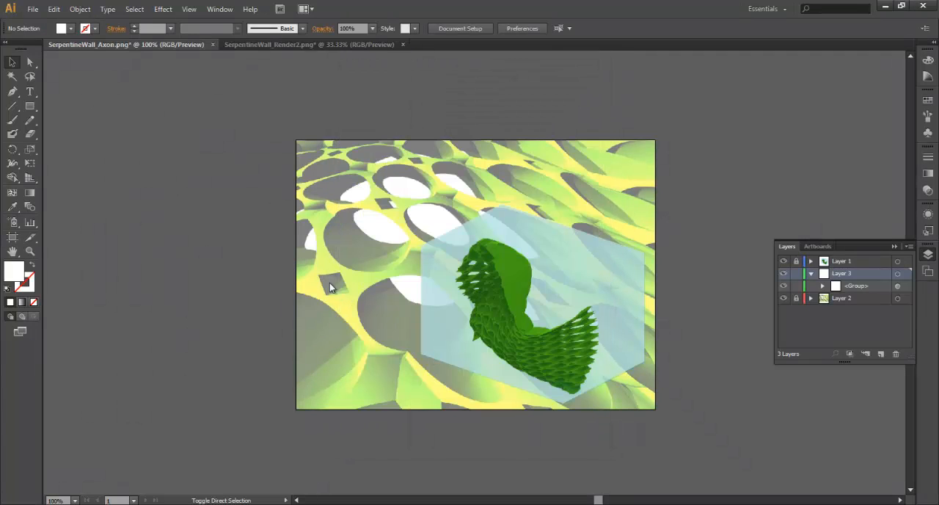
Export the composition to the Rhino folder in JPEG format as SerpentineWall_Axon_Diagram.jpg.
{"action": "left_click", "coordinate": [35, 14]}
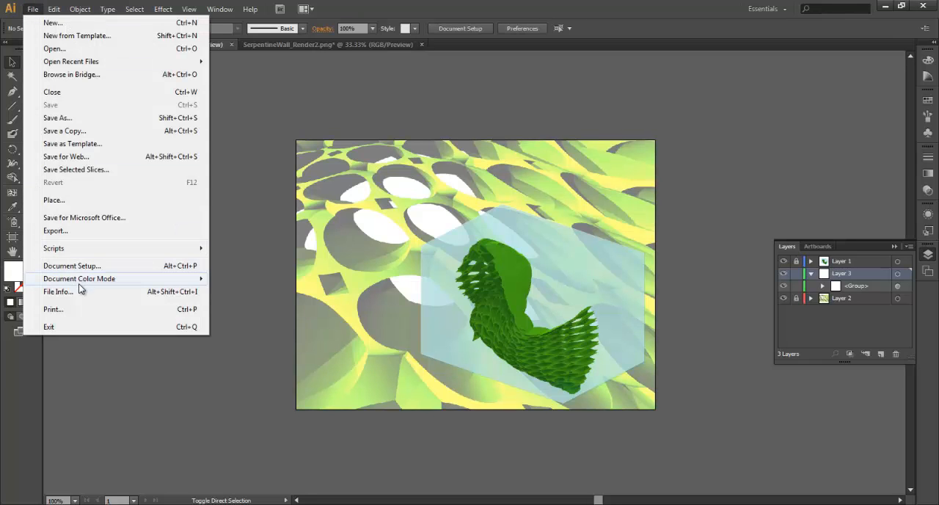
{"action": "left_click", "coordinate": [83, 229]}
{"action": "left_click", "coordinate": [299, 382]}
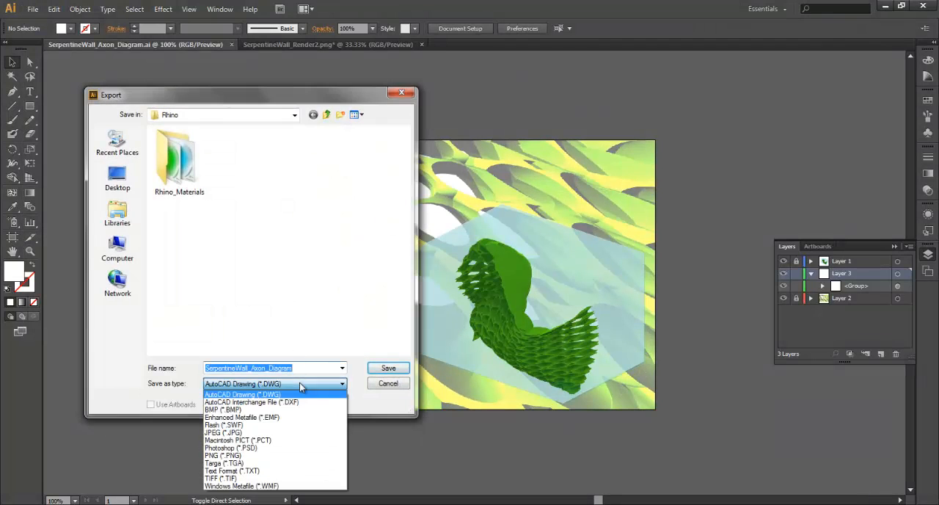
{"action": "left_click", "coordinate": [253, 455]}
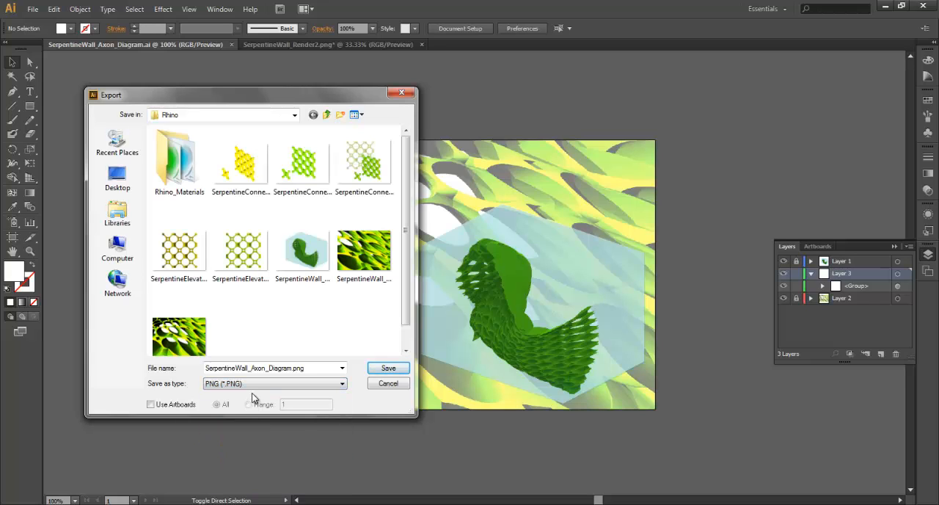
{"action": "left_click", "coordinate": [342, 383]}
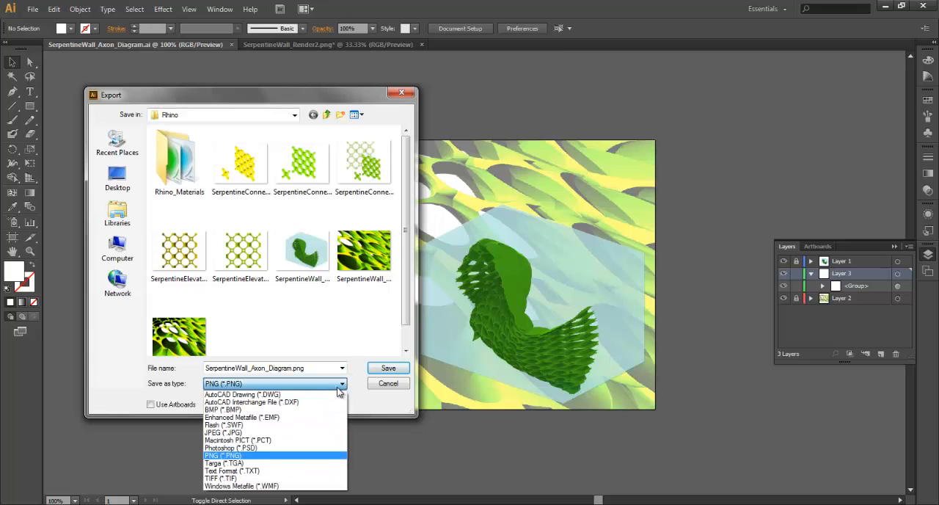
{"action": "left_click", "coordinate": [258, 435]}
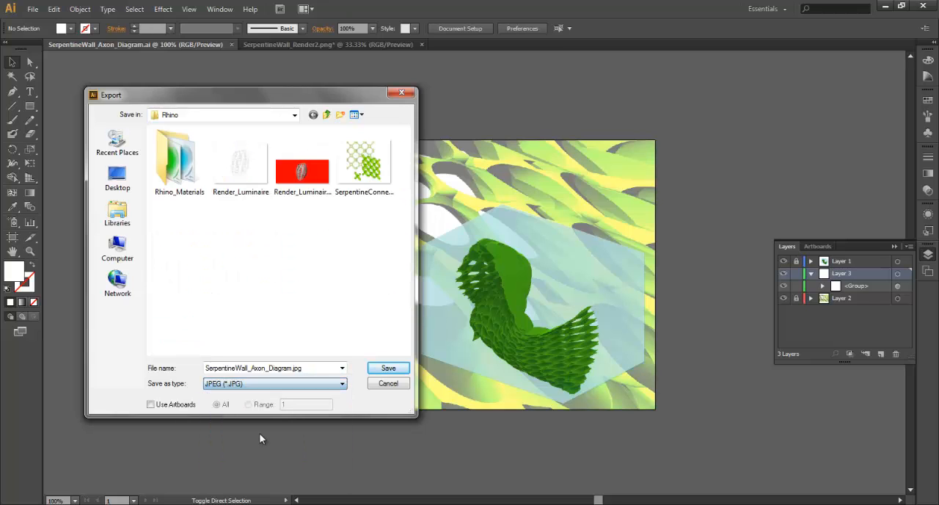
{"action": "left_click", "coordinate": [388, 370]}
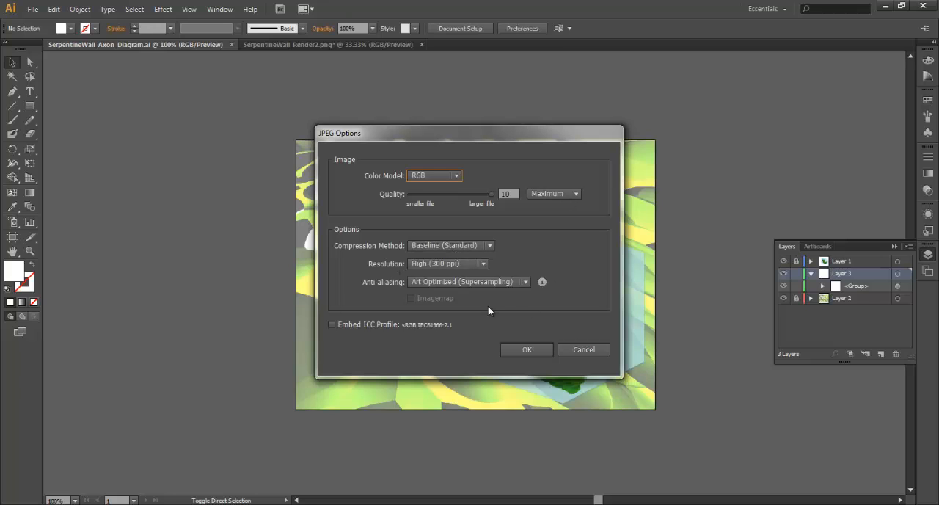
Keep the JPEG's color model at RGB and complete the export with maximum quality and 300 ppi resolution.
{"action": "left_click_drag", "start_coordinate": [489, 137], "coordinate": [564, 129]}
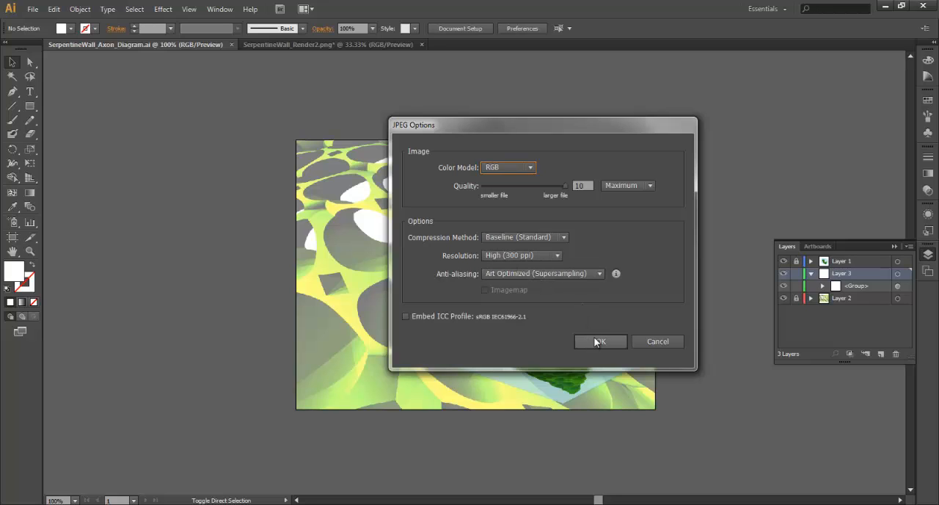
{"action": "left_click", "coordinate": [530, 168]}
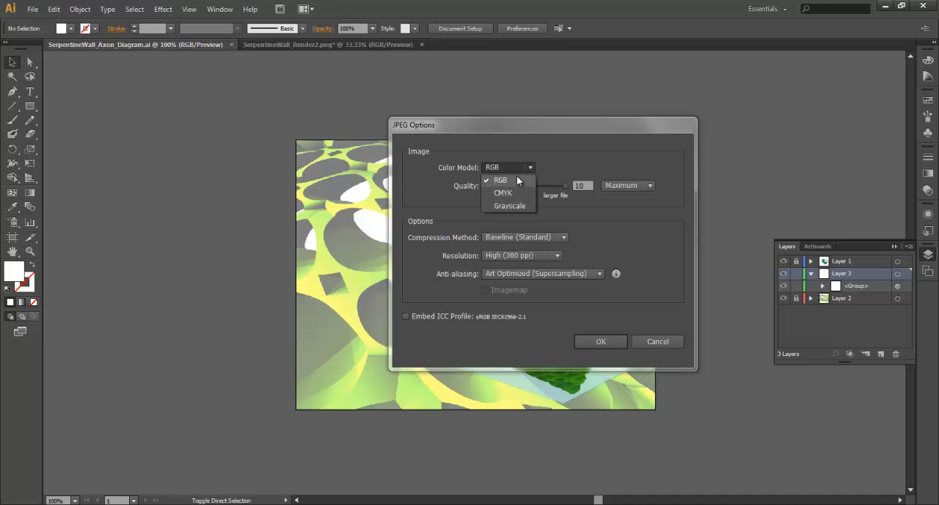
{"action": "left_click", "coordinate": [517, 176]}
{"action": "left_click", "coordinate": [605, 339]}
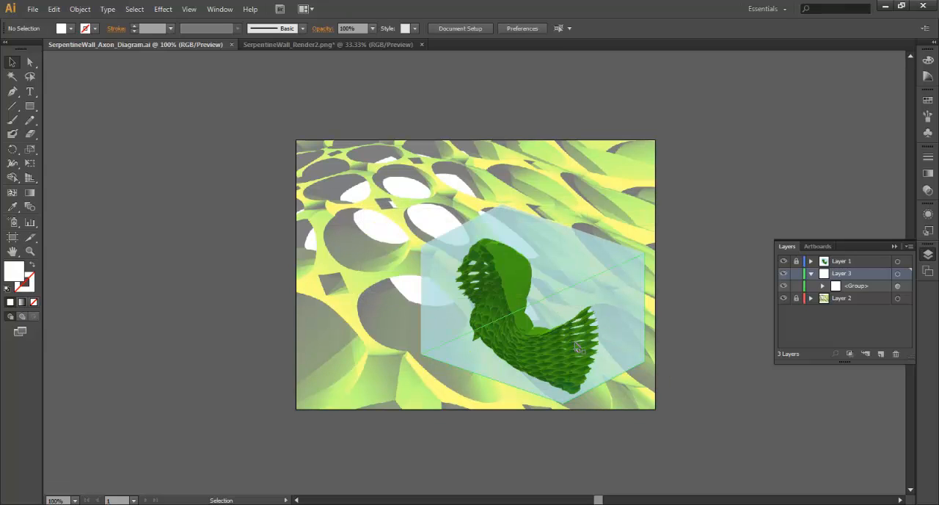
Switch to the Rhino folder in Windows Explorer and open the exported SerpentineWall_Axon_Diagram JPEG for viewing.
{"action": "left_click", "coordinate": [116, 504]}
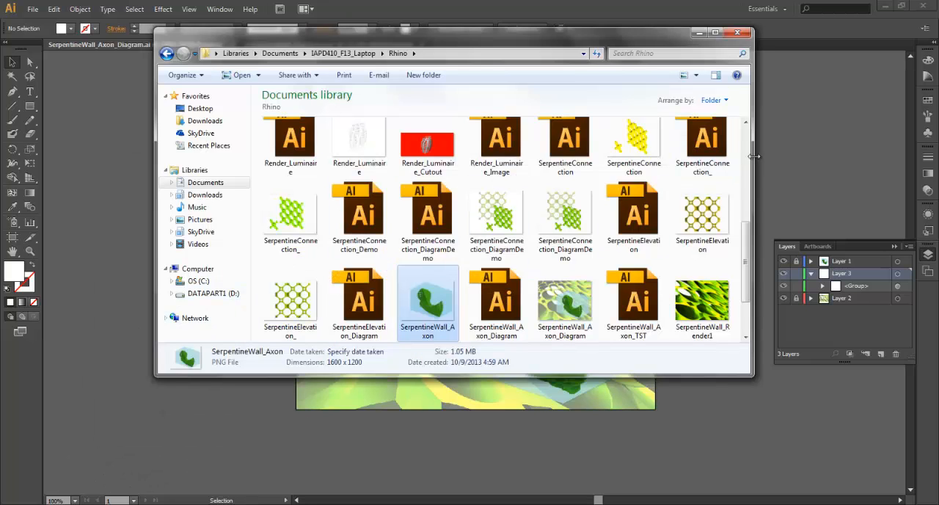
{"action": "scroll", "coordinate": [749, 225], "scroll_direction": "down", "scroll_amount": 1}
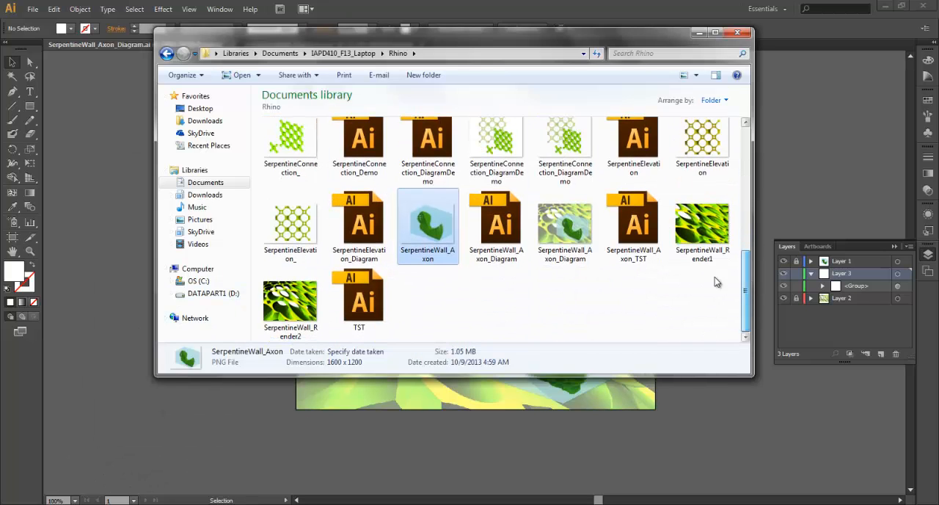
{"action": "left_click", "coordinate": [559, 236]}
{"action": "double_click", "coordinate": [558, 238]}
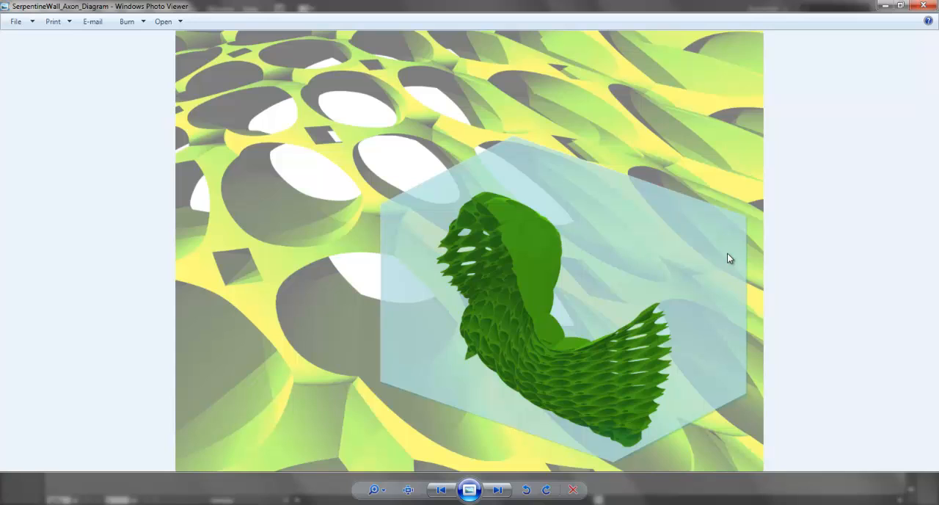